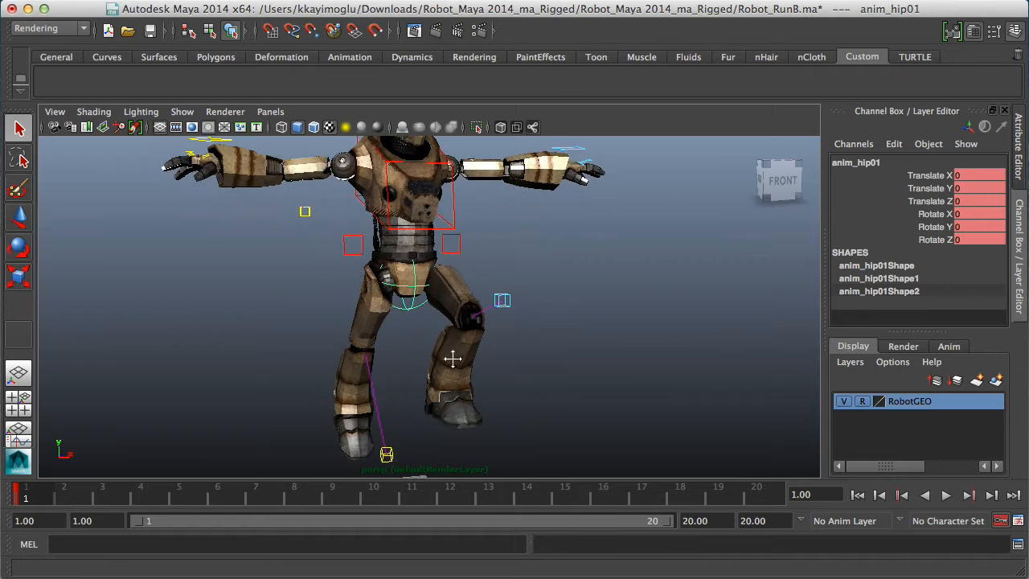
Rotate the hip control about Z at frame 1 and set its Rotate Z to 5
{"action": "left_click_drag", "start_coordinate": [415, 391], "coordinate": [439, 386], "text": "alt"}
{"action": "key", "text": "e"}
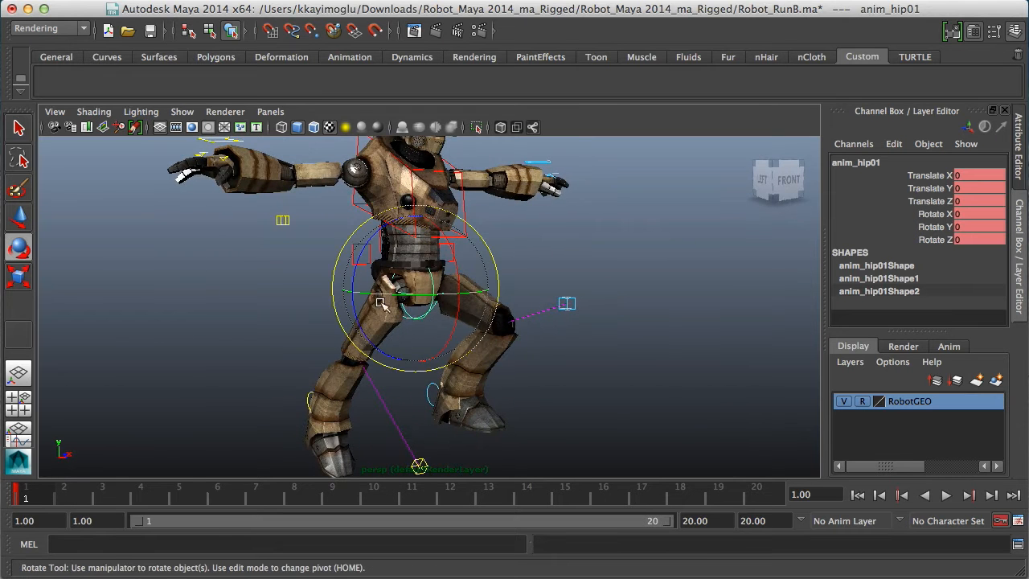
{"action": "mouse_move", "coordinate": [354, 278]}
{"action": "left_mouse_down"}
{"action": "mouse_move", "coordinate": [356, 269]}
{"action": "mouse_move", "coordinate": [356, 283]}
{"action": "left_mouse_up"}
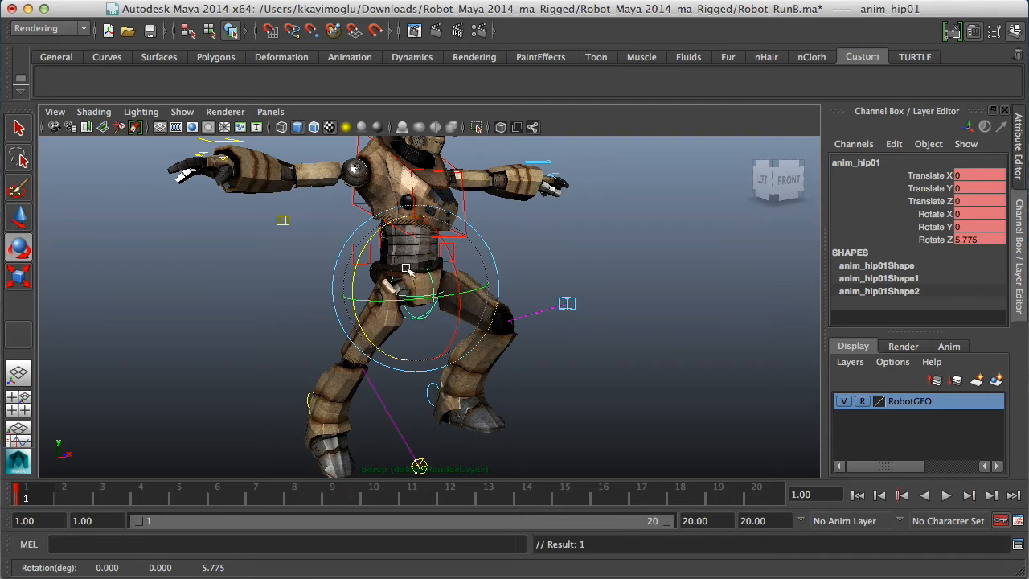
{"action": "left_click", "coordinate": [980, 241]}
{"action": "type", "text": "5"}
{"action": "key", "text": "Return"}
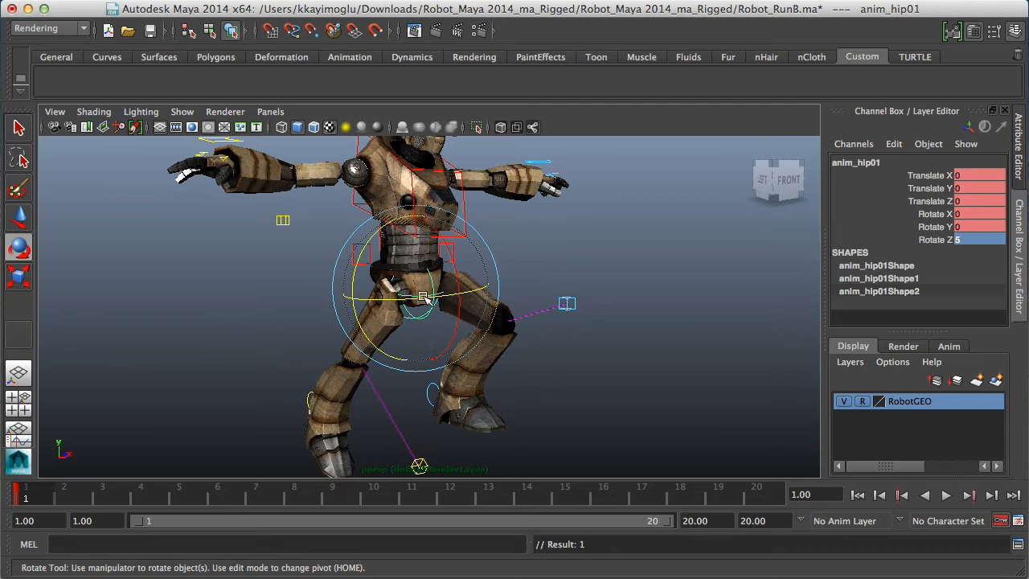
Set the hip control's Rotate Y to -10 at frame 1, undoing the trial rotation
{"action": "left_click_drag", "start_coordinate": [424, 299], "coordinate": [417, 311]}
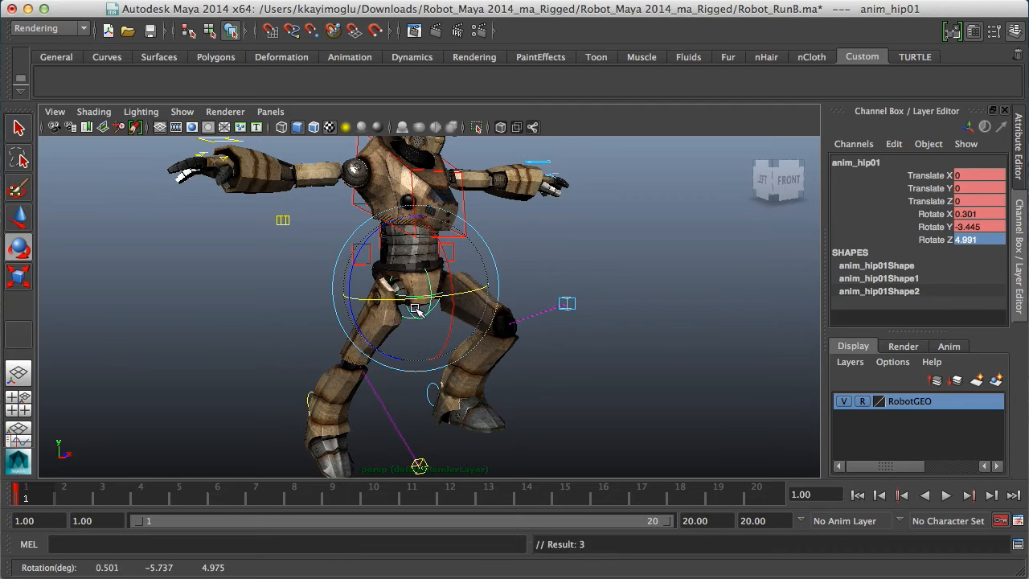
{"action": "key", "text": "ctrl+z"}
{"action": "left_click", "coordinate": [929, 227]}
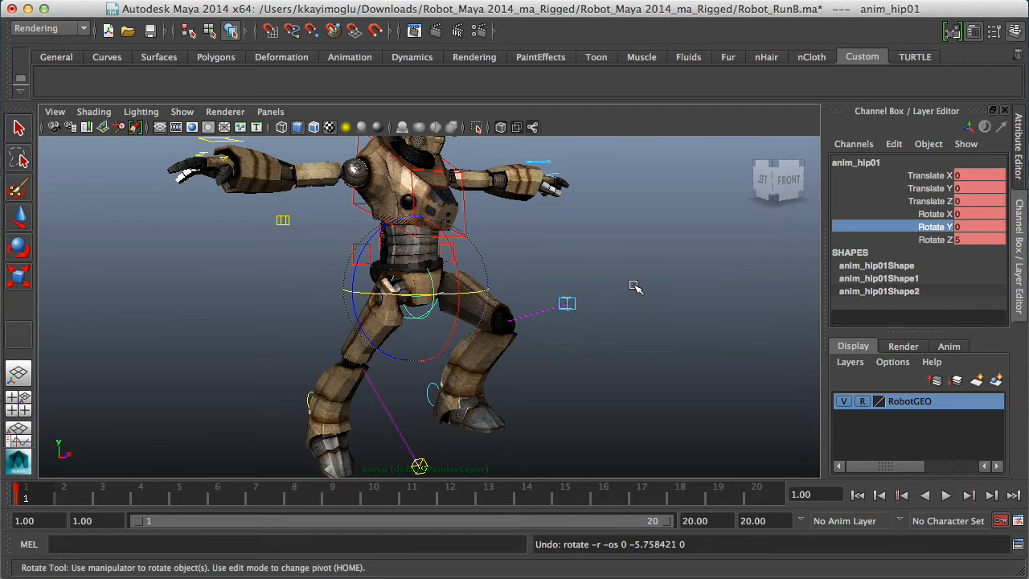
{"action": "middle_click_drag", "start_coordinate": [633, 287], "coordinate": [690, 285]}
{"action": "left_click", "coordinate": [990, 228]}
{"action": "left_click", "coordinate": [989, 226]}
{"action": "type", "text": "-"}
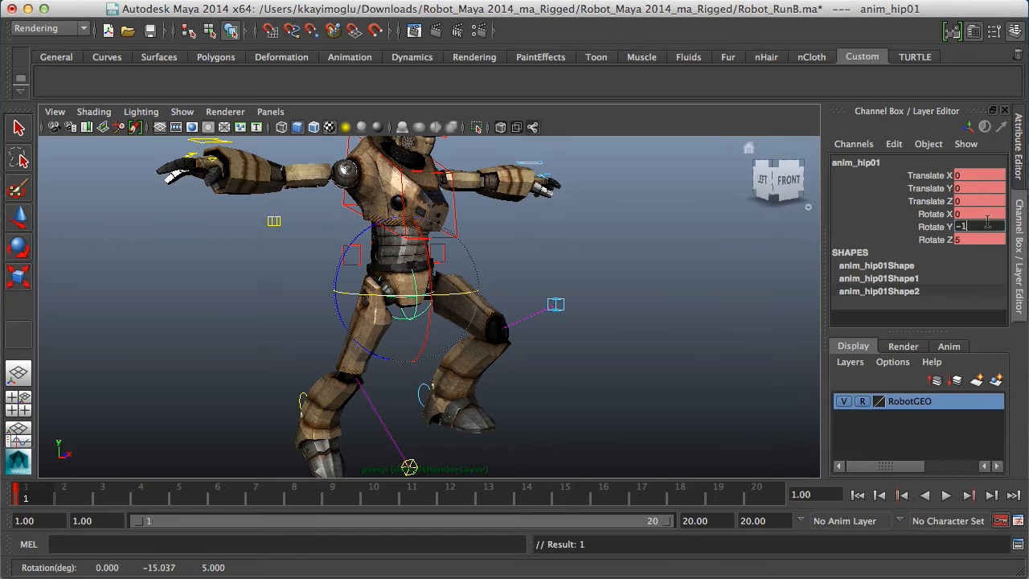
{"action": "type", "text": "10"}
{"action": "key", "text": "Return"}
Copy the hip control's key from frame 1 and paste it at frame 20
{"action": "left_click_drag", "start_coordinate": [556, 379], "coordinate": [579, 393], "text": "alt"}
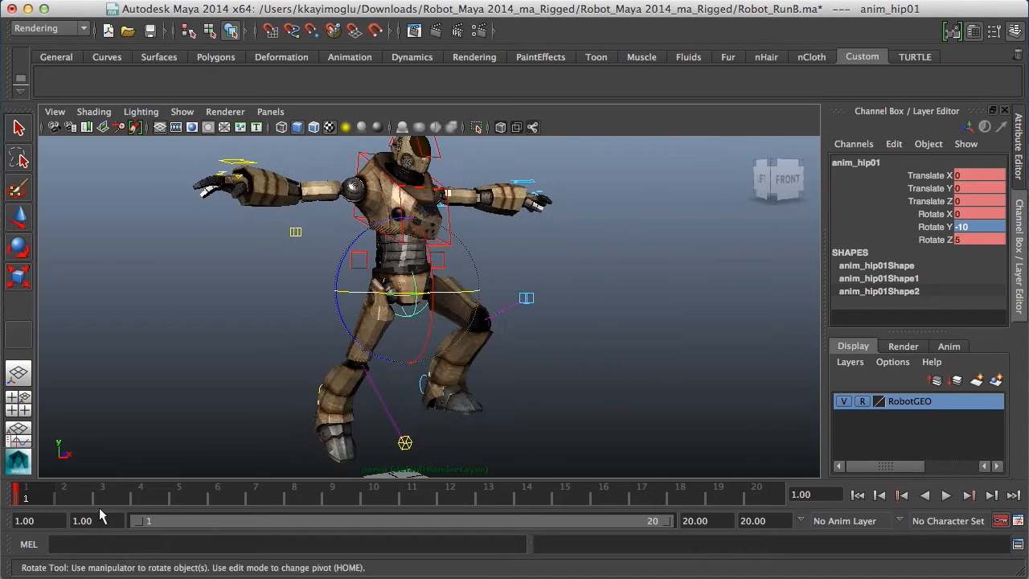
{"action": "left_click", "coordinate": [32, 494], "text": "shift"}
{"action": "right_click", "coordinate": [35, 499]}
{"action": "left_click", "coordinate": [65, 517]}
{"action": "left_click", "coordinate": [760, 495]}
{"action": "right_click", "coordinate": [765, 498]}
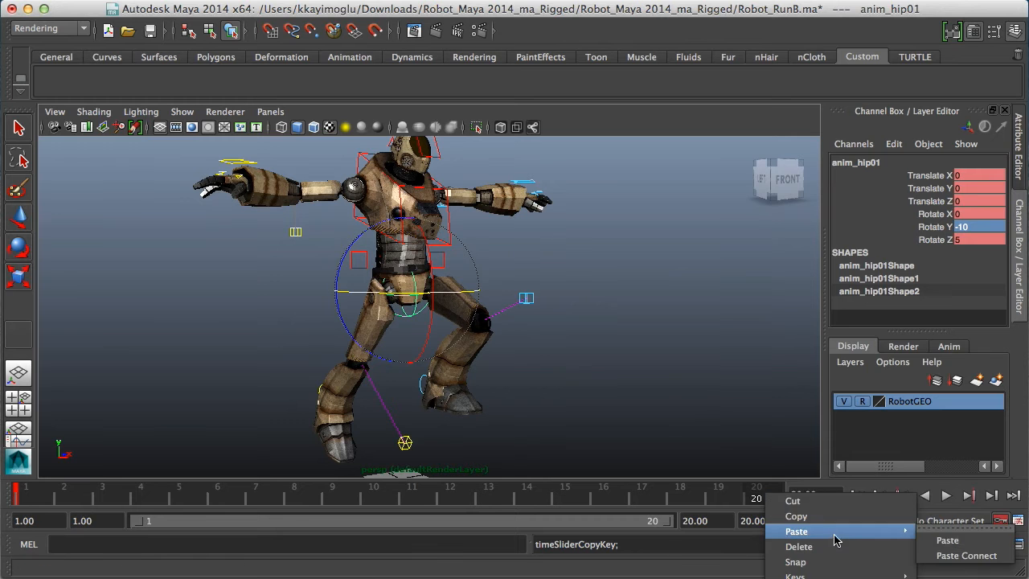
{"action": "left_click", "coordinate": [957, 534]}
At frame 10, set the hip control's Rotate Y to 10 and Rotate Z to -5
{"action": "left_click_drag", "start_coordinate": [593, 393], "coordinate": [613, 395], "text": "alt"}
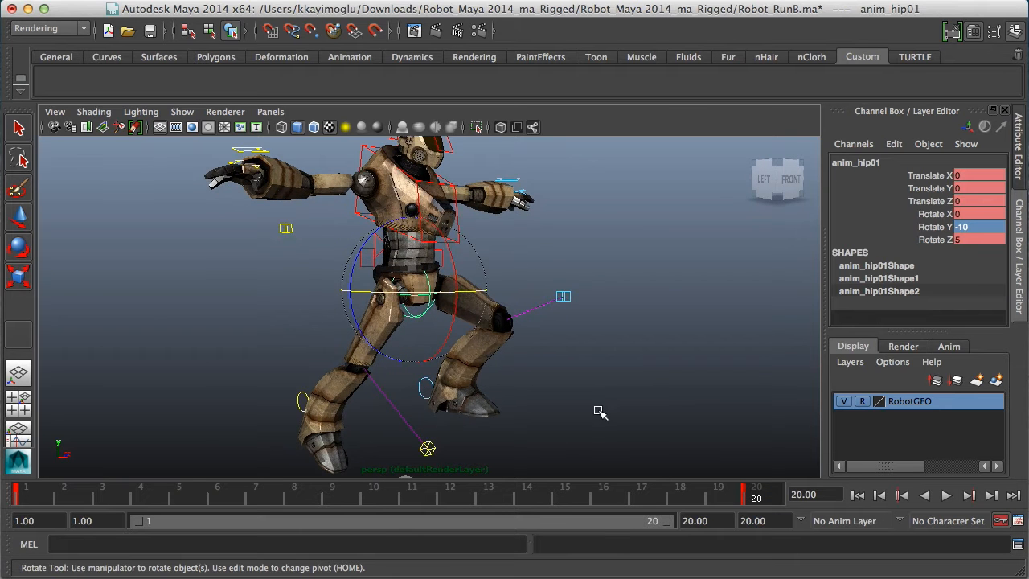
{"action": "left_click", "coordinate": [381, 500]}
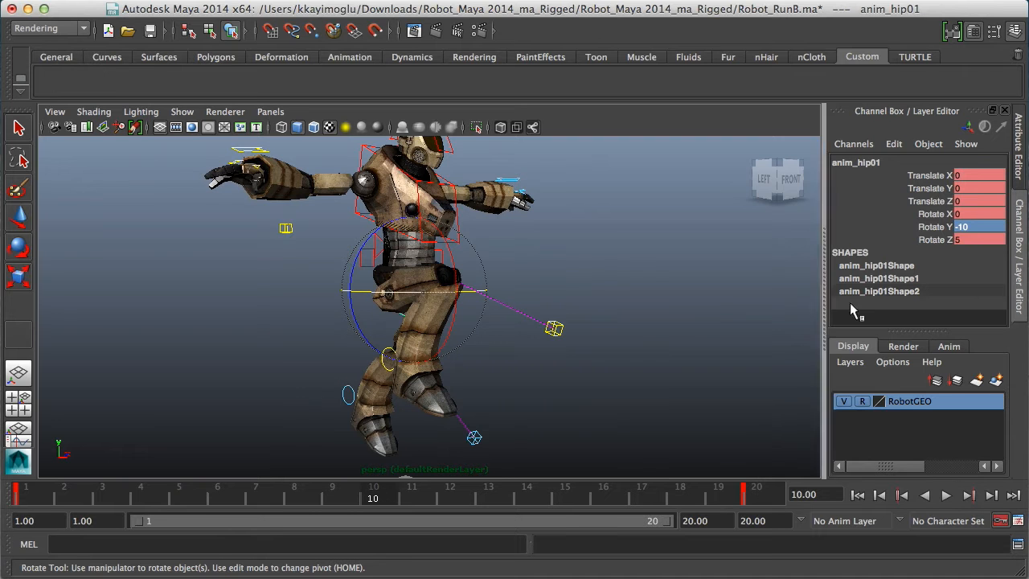
{"action": "double_click", "coordinate": [962, 229]}
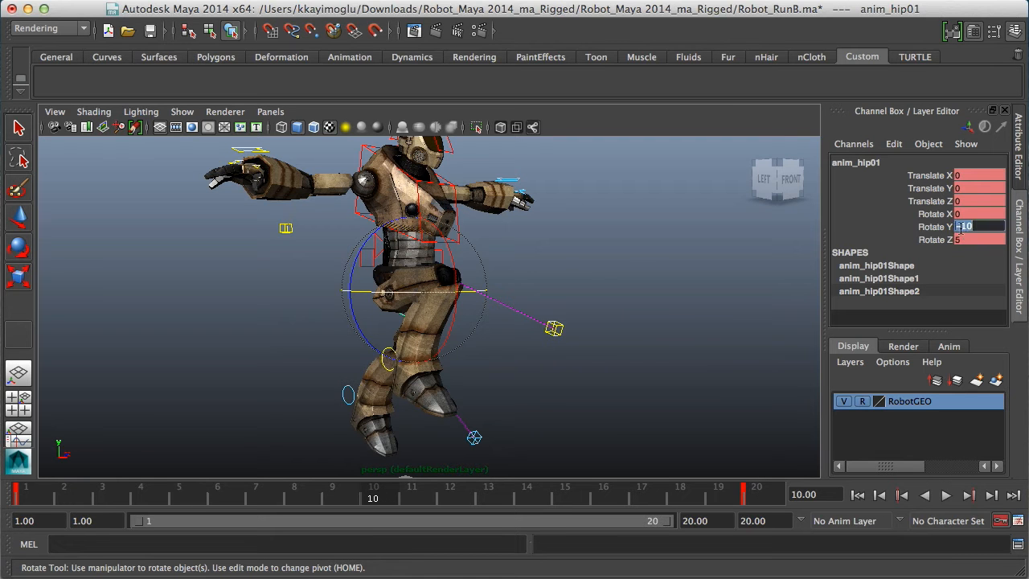
{"action": "type", "text": "10"}
{"action": "key", "text": "Return"}
{"action": "double_click", "coordinate": [962, 239]}
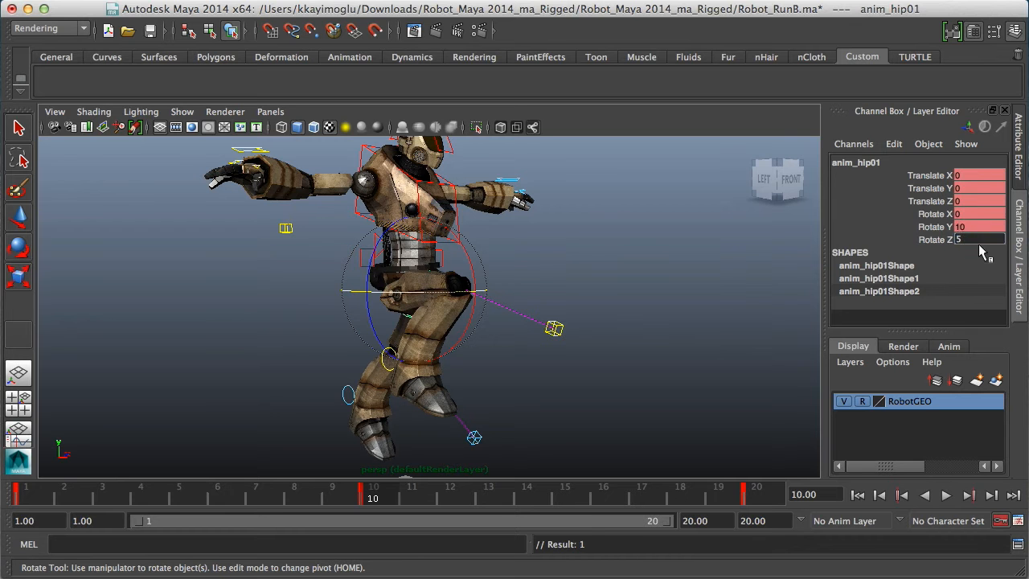
{"action": "type", "text": "-5"}
{"action": "key", "text": "Return"}
Play back and scrub the run cycle to review the hip rotation from the side and front
{"action": "left_click_drag", "start_coordinate": [609, 359], "coordinate": [526, 371], "text": "alt"}
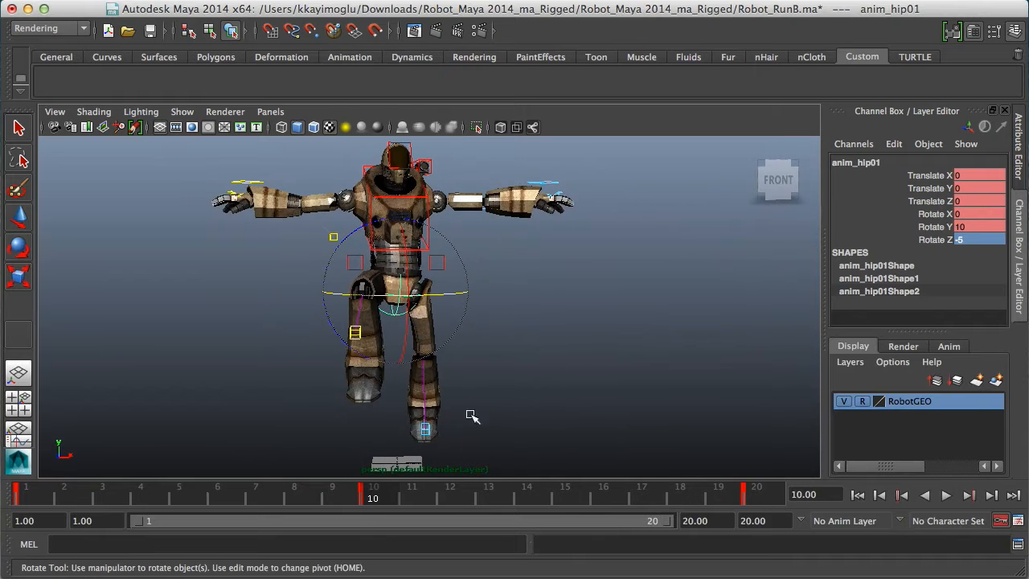
{"action": "key", "text": "alt+v"}
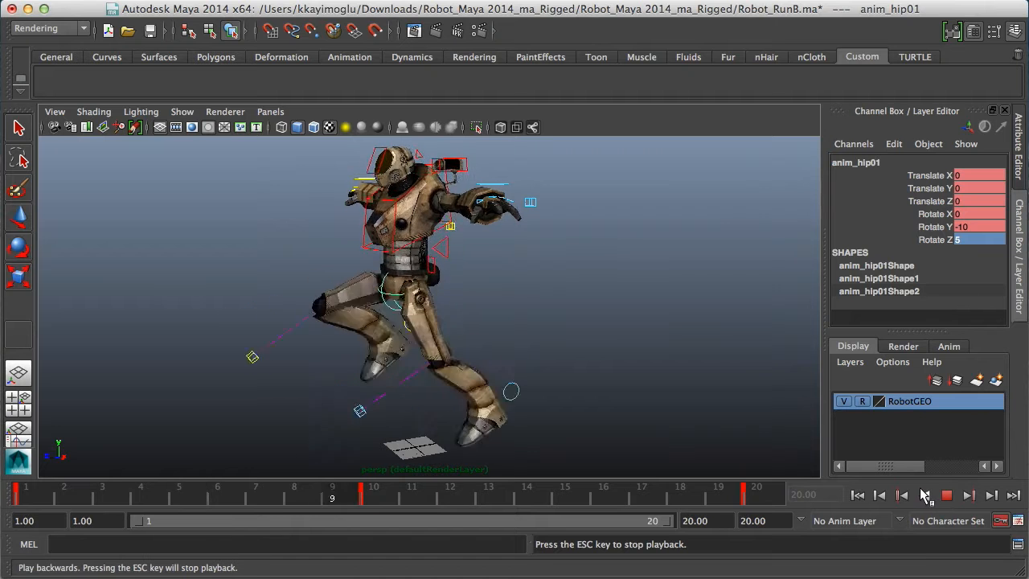
{"action": "left_click", "coordinate": [945, 496]}
{"action": "left_click_drag", "start_coordinate": [712, 394], "coordinate": [579, 388], "text": "alt"}
{"action": "right_click_drag", "start_coordinate": [579, 389], "coordinate": [580, 387], "text": "alt"}
{"action": "left_click_drag", "start_coordinate": [64, 495], "coordinate": [528, 490]}
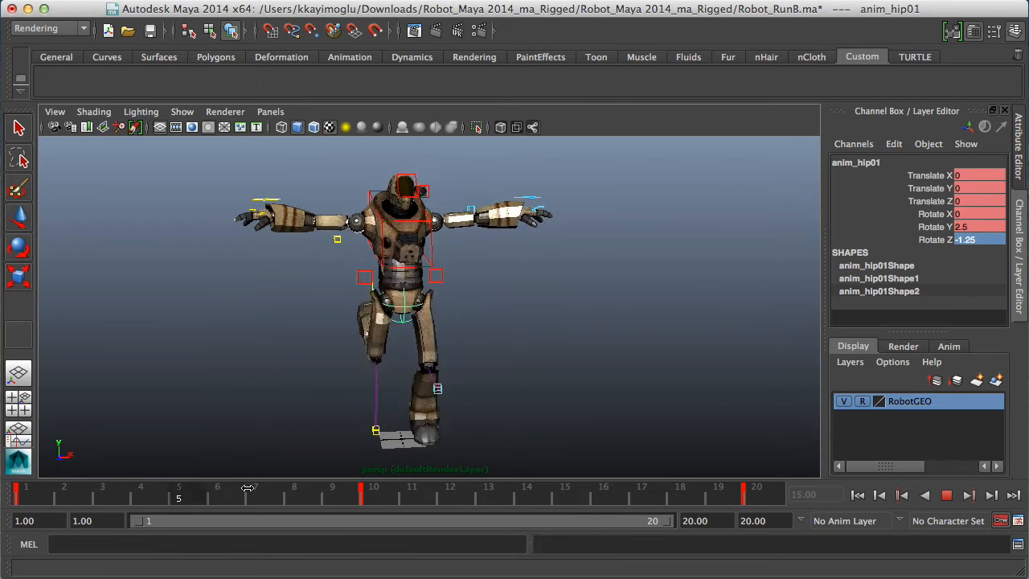
{"action": "key", "text": "alt+v"}
{"action": "right_click_drag", "start_coordinate": [252, 392], "coordinate": [405, 361], "text": "alt"}
{"action": "left_click_drag", "start_coordinate": [405, 361], "coordinate": [412, 349], "text": "alt"}
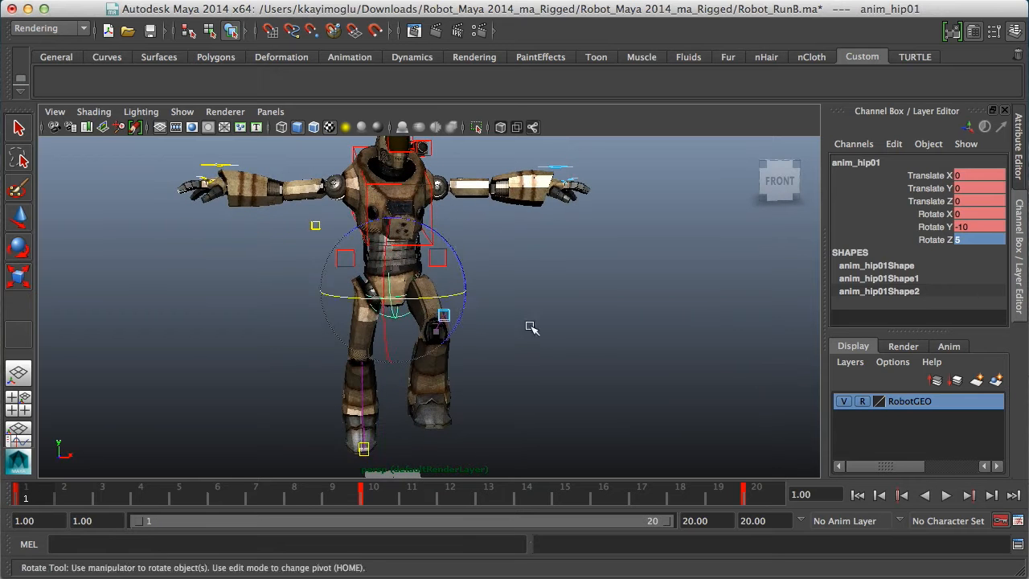
Select the chest control and set its Rotate Y to 20 at frame 1
{"action": "left_click", "coordinate": [543, 334]}
{"action": "left_click", "coordinate": [433, 239]}
{"action": "right_click_drag", "start_coordinate": [586, 324], "coordinate": [153, 451], "text": "alt"}
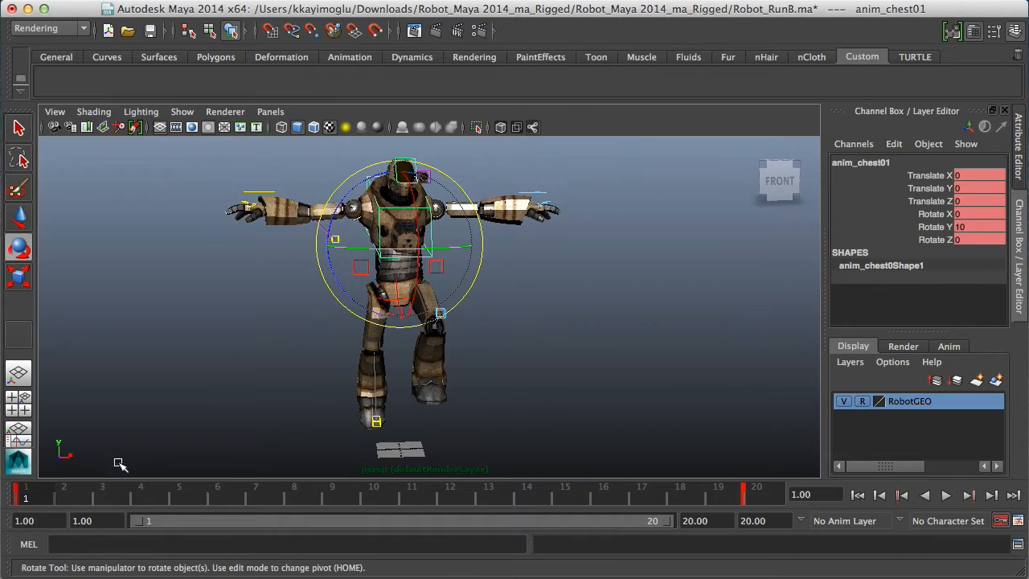
{"action": "right_click_drag", "start_coordinate": [370, 450], "coordinate": [562, 445], "text": "alt"}
{"action": "mouse_move", "coordinate": [555, 443]}
{"action": "left_mouse_down", "text": "alt"}
{"action": "mouse_move", "coordinate": [534, 441]}
{"action": "mouse_move", "coordinate": [549, 439]}
{"action": "left_mouse_up", "text": "alt"}
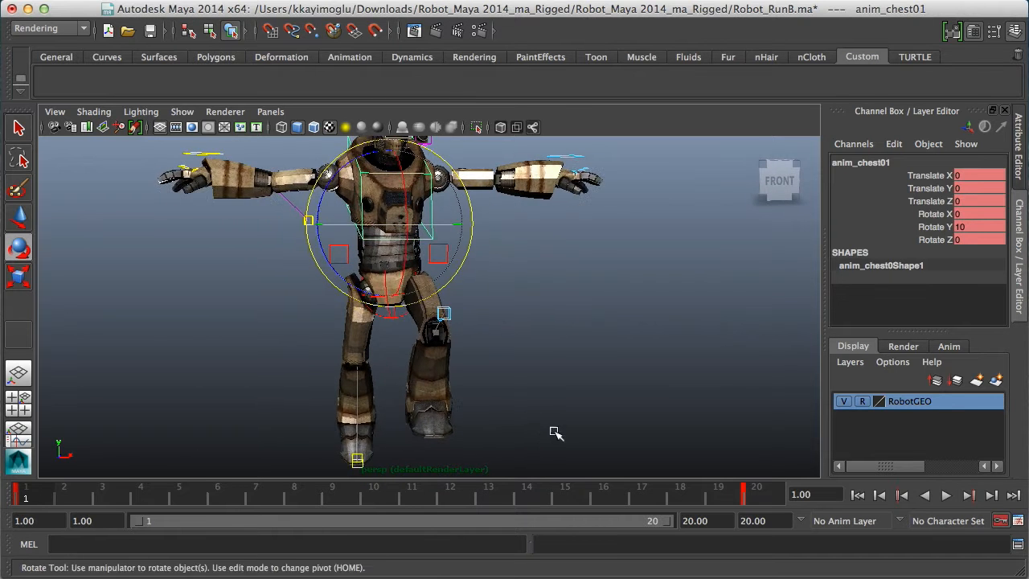
{"action": "middle_click_drag", "start_coordinate": [357, 237], "coordinate": [346, 254], "text": "alt"}
{"action": "right_click_drag", "start_coordinate": [346, 254], "coordinate": [341, 249], "text": "alt"}
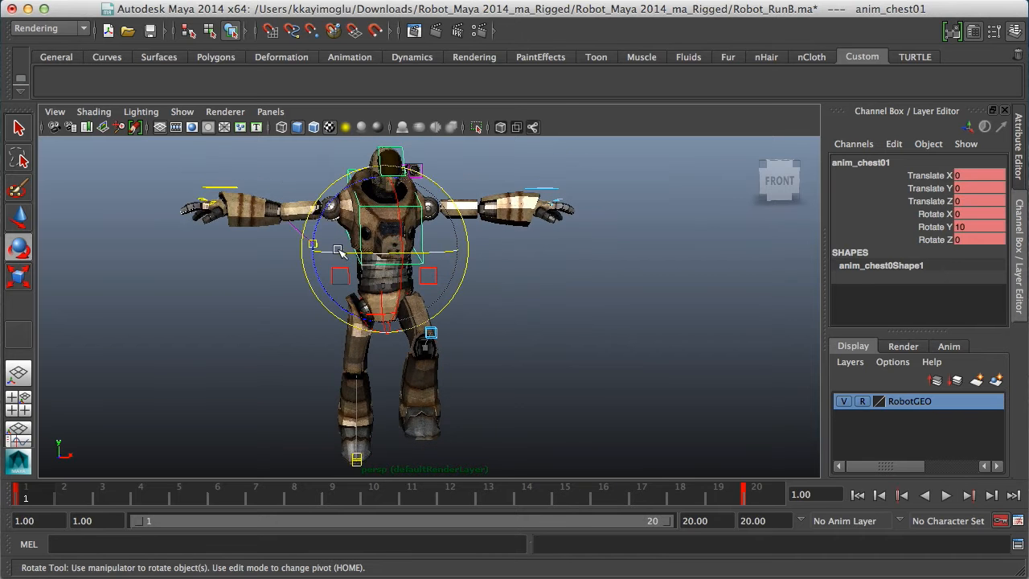
{"action": "left_click_drag", "start_coordinate": [338, 261], "coordinate": [420, 322], "text": "alt"}
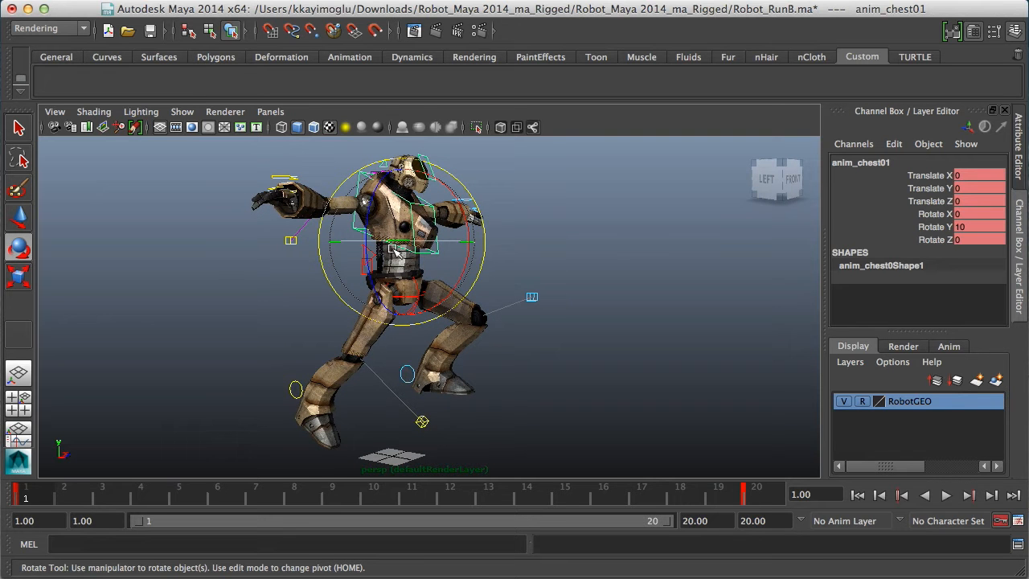
{"action": "left_click_drag", "start_coordinate": [527, 245], "coordinate": [439, 243], "text": "alt"}
{"action": "double_click", "coordinate": [983, 226]}
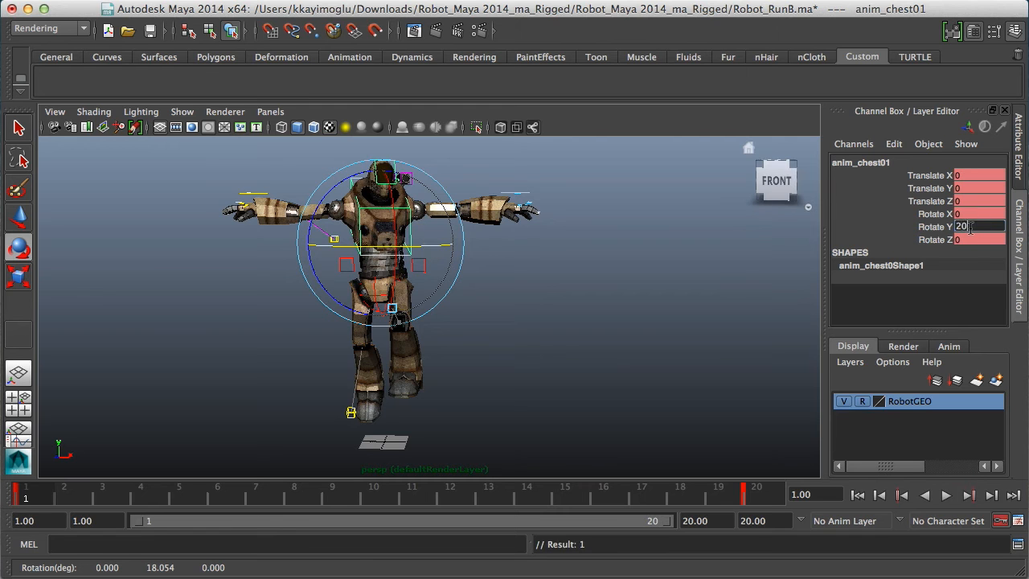
{"action": "type", "text": "20"}
{"action": "key", "text": "Return"}
Reduce the chest control's Rotate Y to 15 at frame 1
{"action": "double_click", "coordinate": [969, 226]}
{"action": "type", "text": "1"}
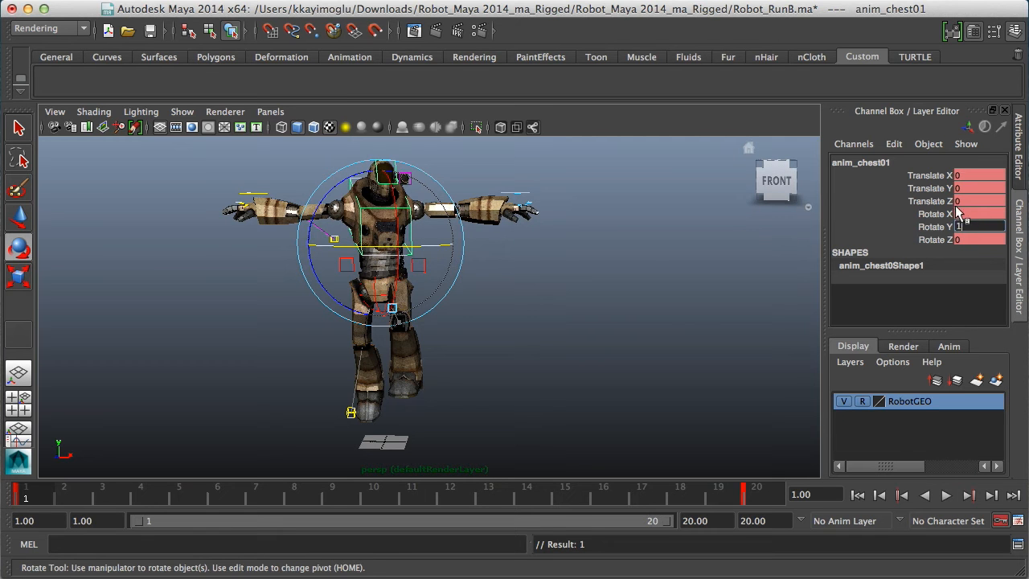
{"action": "type", "text": "5"}
{"action": "key", "text": "Return"}
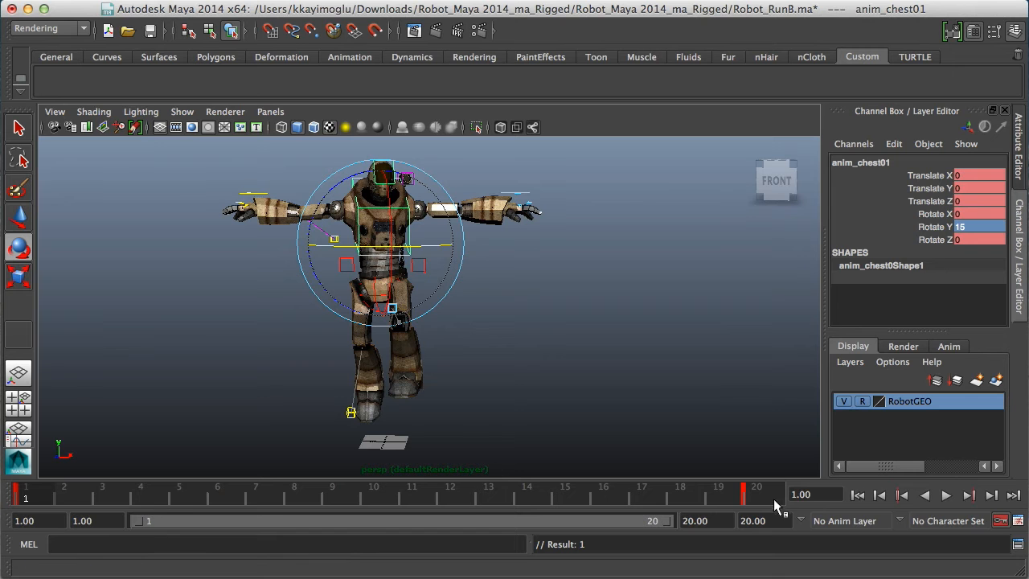
Copy the chest control's frame 1 key, delete its existing key at frame 20, and paste the copy there
{"action": "left_click", "coordinate": [40, 494], "text": "shift"}
{"action": "right_click", "coordinate": [39, 495]}
{"action": "left_click", "coordinate": [80, 517]}
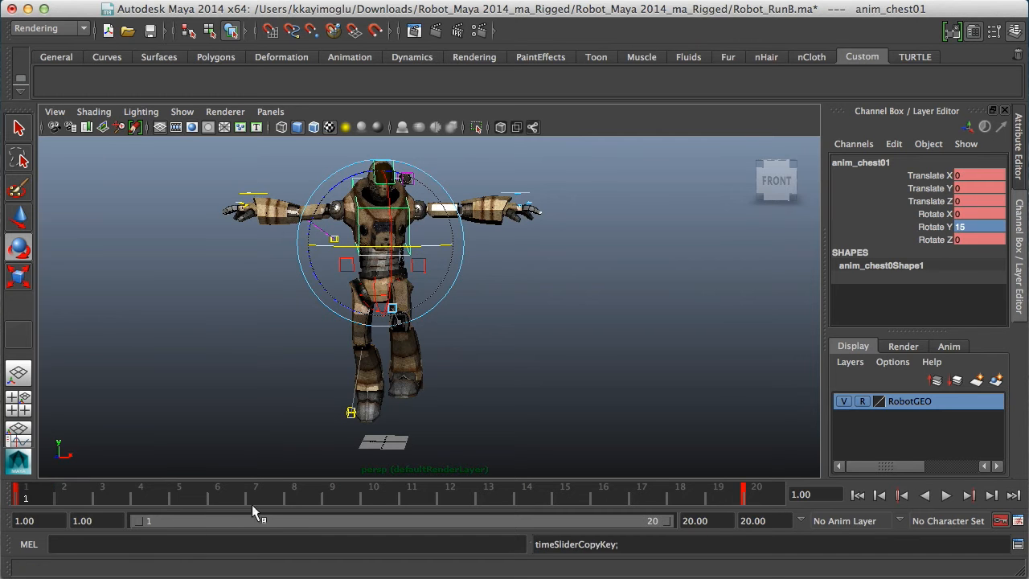
{"action": "left_click", "coordinate": [766, 493]}
{"action": "right_click", "coordinate": [766, 493]}
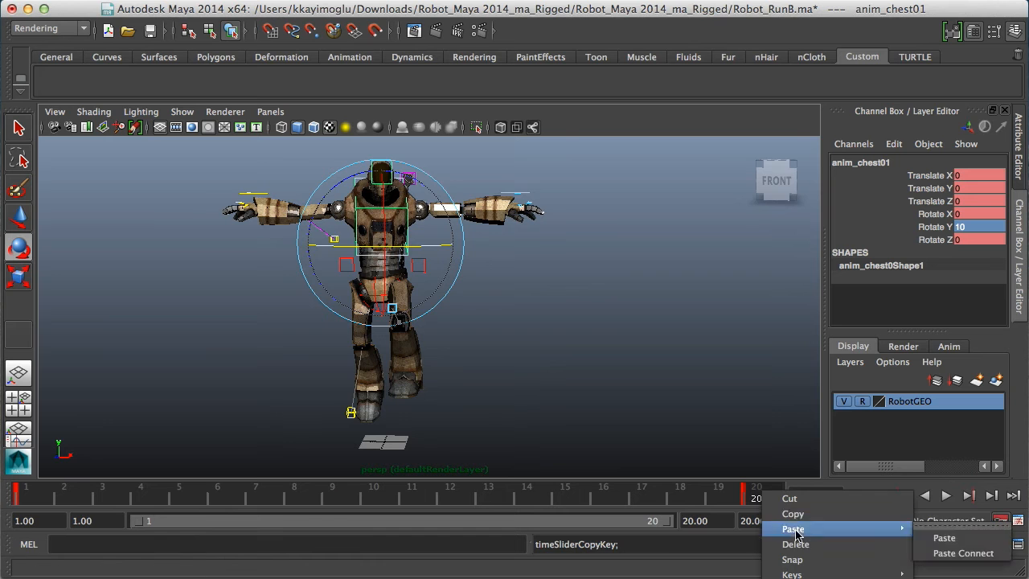
{"action": "left_click", "coordinate": [808, 538]}
{"action": "right_click", "coordinate": [772, 492]}
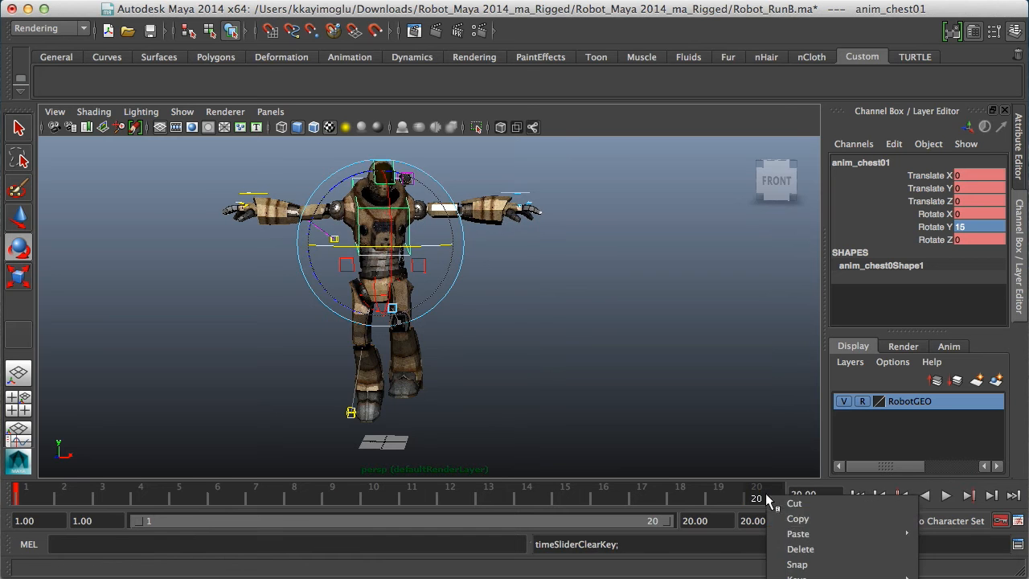
{"action": "mouse_move", "coordinate": [852, 533]}
{"action": "left_click", "coordinate": [955, 544]}
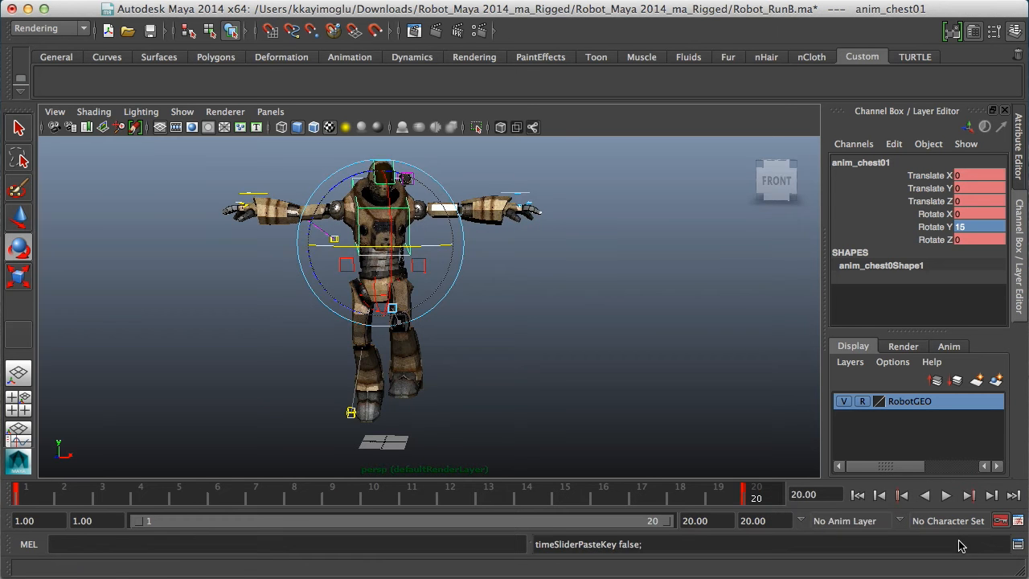
Set the chest control's Rotate Y to -15 at frame 10
{"action": "left_click", "coordinate": [370, 496]}
{"action": "left_click", "coordinate": [975, 226]}
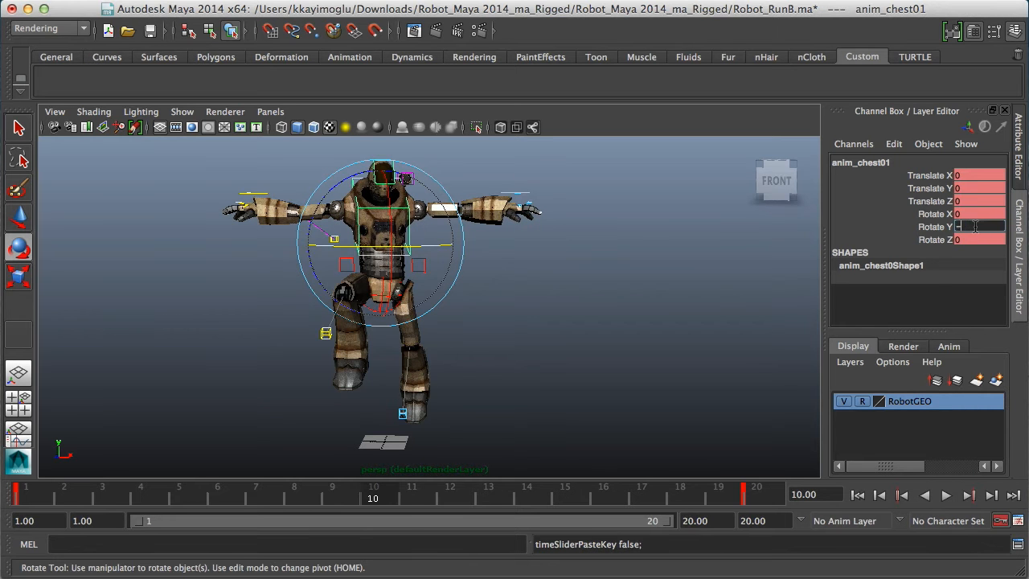
{"action": "key", "text": "Return"}
Play back the run cycle to review the chest rotation against the hips
{"action": "left_click_drag", "start_coordinate": [493, 325], "coordinate": [523, 343], "text": "alt"}
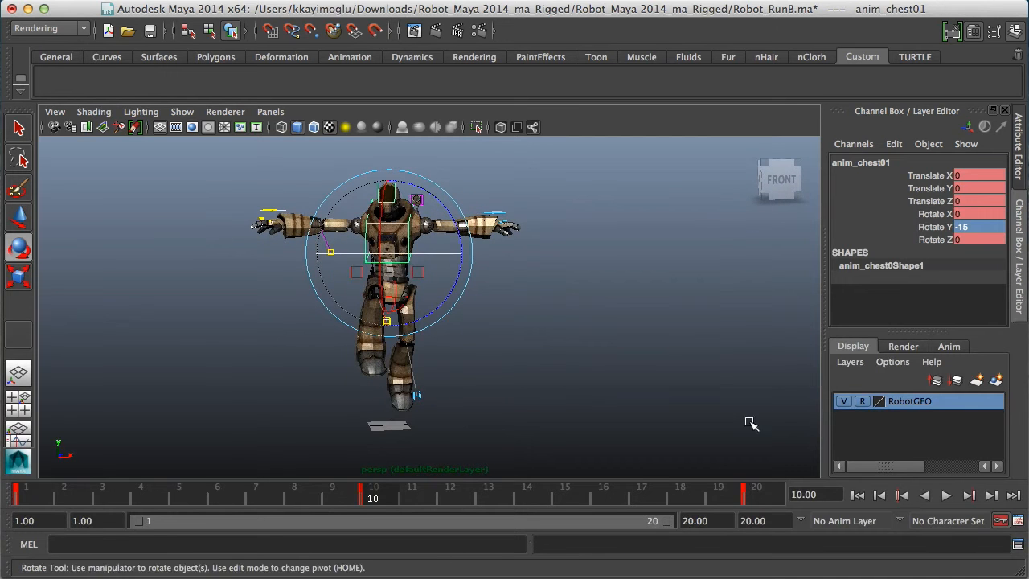
{"action": "left_click", "coordinate": [947, 495]}
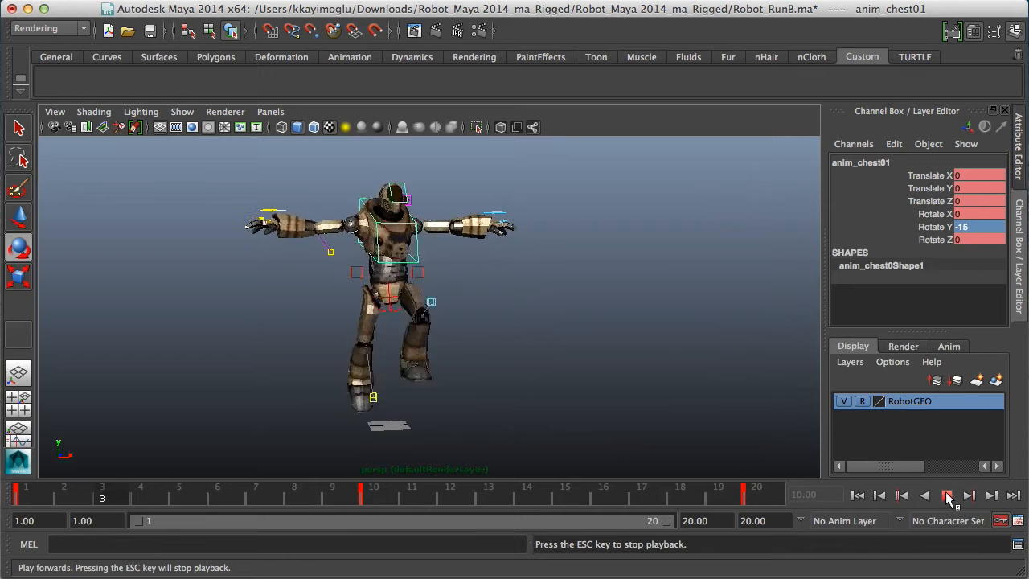
{"action": "left_click", "coordinate": [946, 495]}
{"action": "key", "text": "e"}
{"action": "key", "text": "alt+v"}
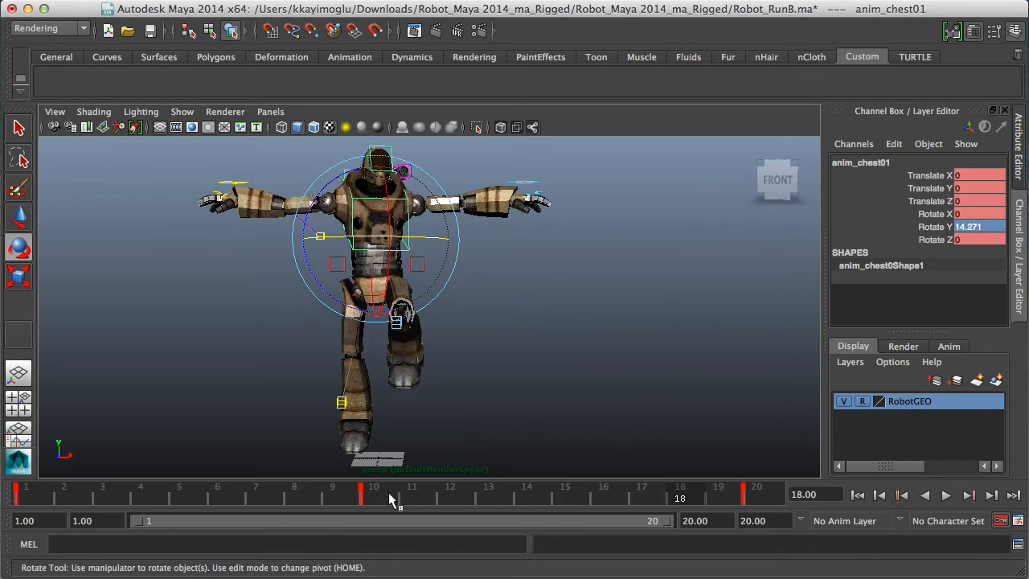
{"action": "key", "text": "alt+v"}
{"action": "mouse_move", "coordinate": [242, 426]}
{"action": "left_mouse_down", "text": "alt"}
{"action": "mouse_move", "coordinate": [279, 419]}
{"action": "mouse_move", "coordinate": [253, 426]}
{"action": "left_mouse_up", "text": "alt"}
{"action": "scroll", "coordinate": [252, 427], "scroll_direction": "down", "scroll_amount": 2}
{"action": "key", "text": "alt+v"}
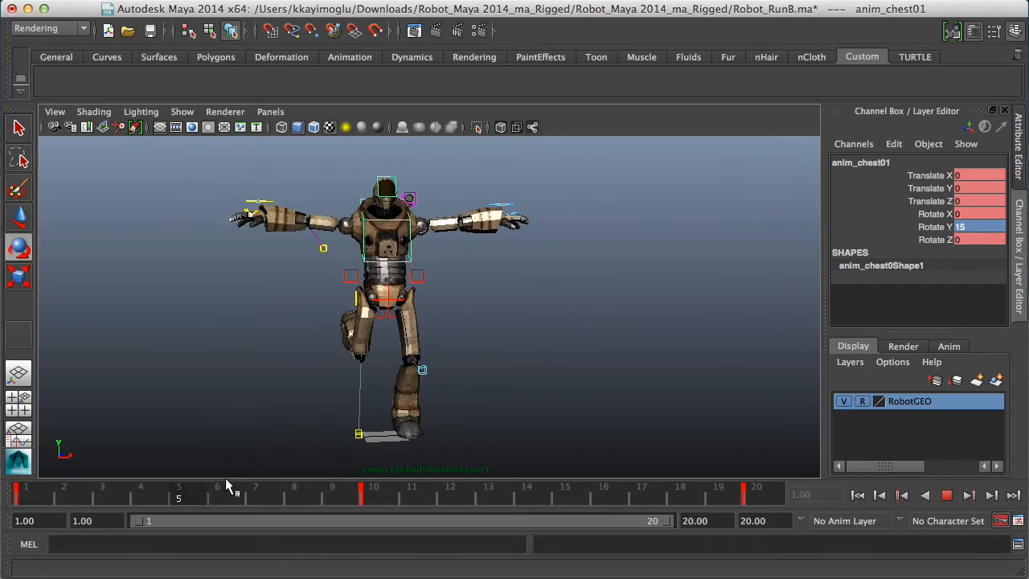
Go to frame 4, checking the single-leg support pose around frames 4 and 5 from the side and front
{"action": "left_click", "coordinate": [181, 497]}
{"action": "left_click_drag", "start_coordinate": [410, 421], "coordinate": [494, 368], "text": "alt"}
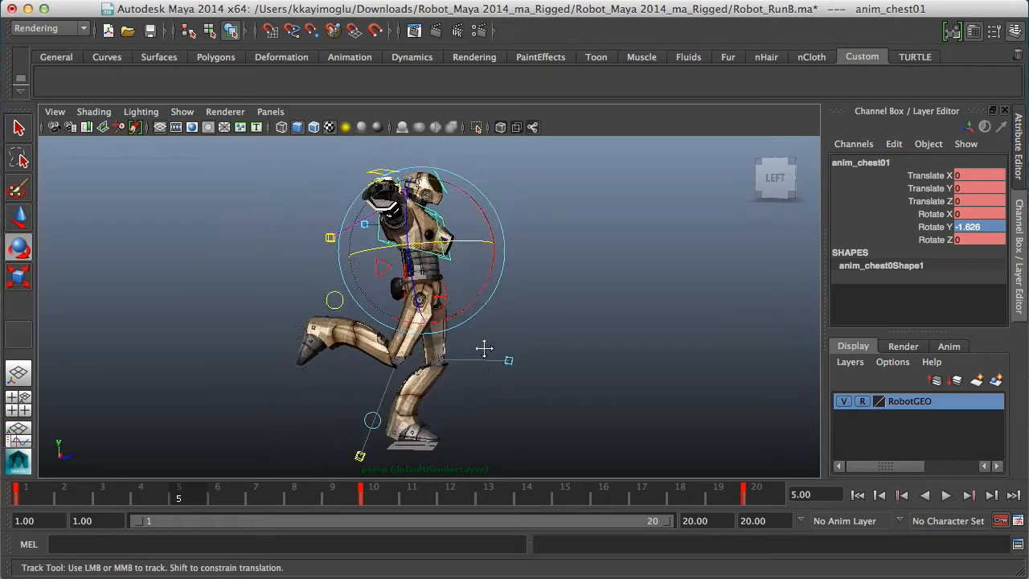
{"action": "middle_click_drag", "start_coordinate": [494, 367], "coordinate": [466, 342], "text": "alt"}
{"action": "left_click_drag", "start_coordinate": [396, 393], "coordinate": [340, 395], "text": "alt"}
{"action": "left_click_drag", "start_coordinate": [184, 494], "coordinate": [140, 497]}
{"action": "left_click_drag", "start_coordinate": [287, 426], "coordinate": [429, 370], "text": "alt"}
{"action": "right_click_drag", "start_coordinate": [466, 366], "coordinate": [611, 350], "text": "alt"}
Shift the centre-of-gravity control sideways over the supporting leg at frame 4 and set its Translate X to 0.005
{"action": "left_click", "coordinate": [423, 266]}
{"action": "left_click", "coordinate": [435, 267]}
{"action": "left_click", "coordinate": [435, 266]}
{"action": "right_click_drag", "start_coordinate": [512, 343], "coordinate": [438, 351], "text": "alt"}
{"action": "middle_click_drag", "start_coordinate": [528, 333], "coordinate": [523, 310], "text": "alt"}
{"action": "left_click_drag", "start_coordinate": [523, 310], "coordinate": [506, 338], "text": "alt"}
{"action": "key", "text": "w"}
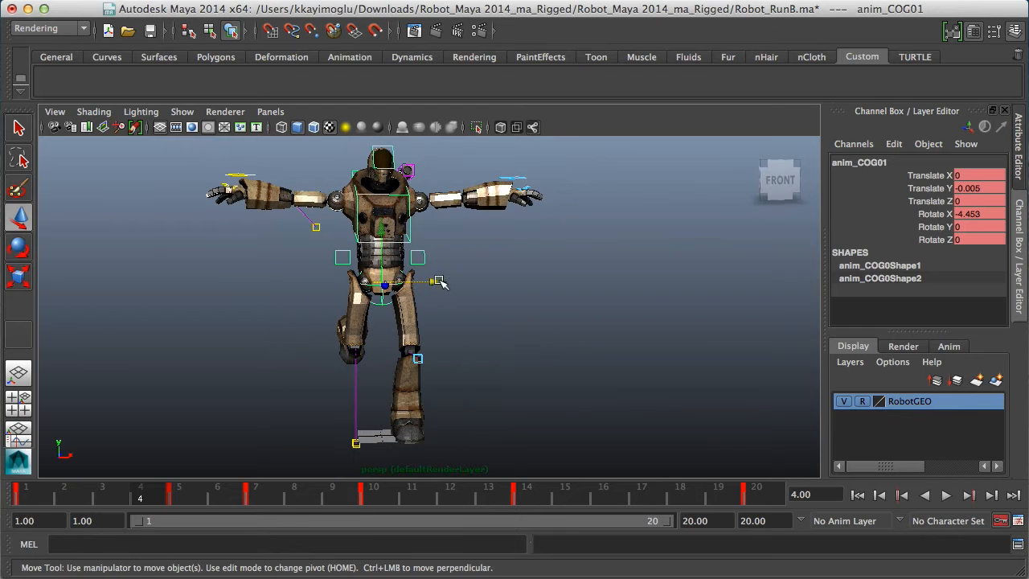
{"action": "left_click_drag", "start_coordinate": [434, 281], "coordinate": [448, 282]}
{"action": "left_click", "coordinate": [990, 176]}
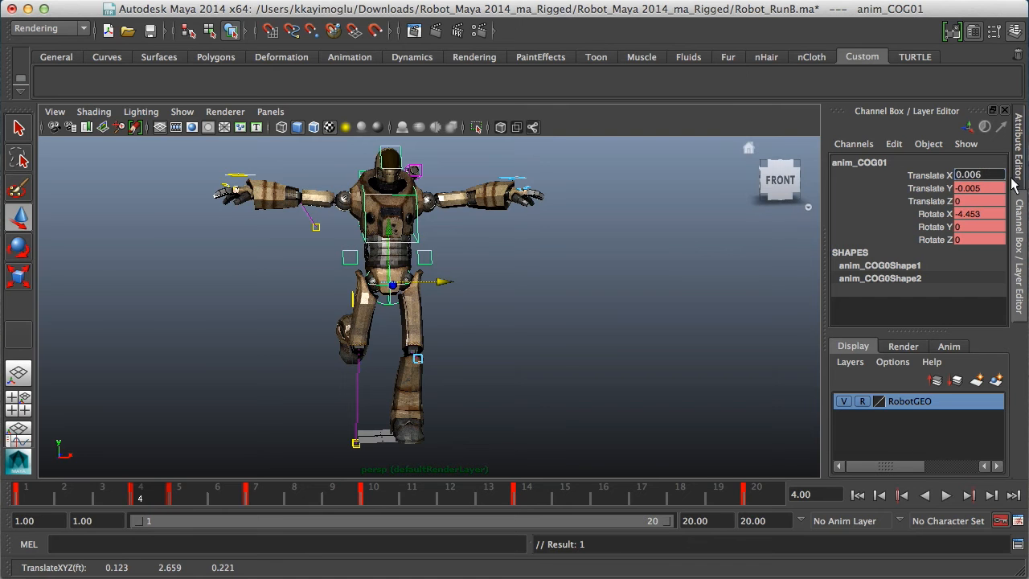
{"action": "type", "text": "0.005"}
{"action": "key", "text": "Return"}
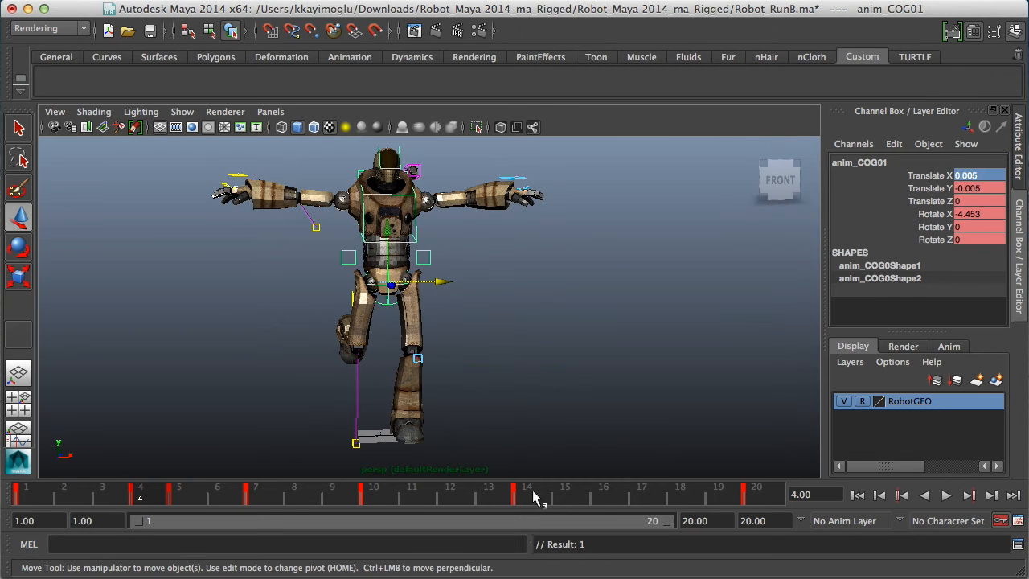
Compare the frame 14 support pose from the side, and undo the centre-of-gravity control's sideways shift at frame 4
{"action": "left_click", "coordinate": [500, 500]}
{"action": "left_click", "coordinate": [542, 500]}
{"action": "left_click_drag", "start_coordinate": [513, 432], "coordinate": [629, 439], "text": "alt"}
{"action": "right_click_drag", "start_coordinate": [630, 438], "coordinate": [551, 484], "text": "alt"}
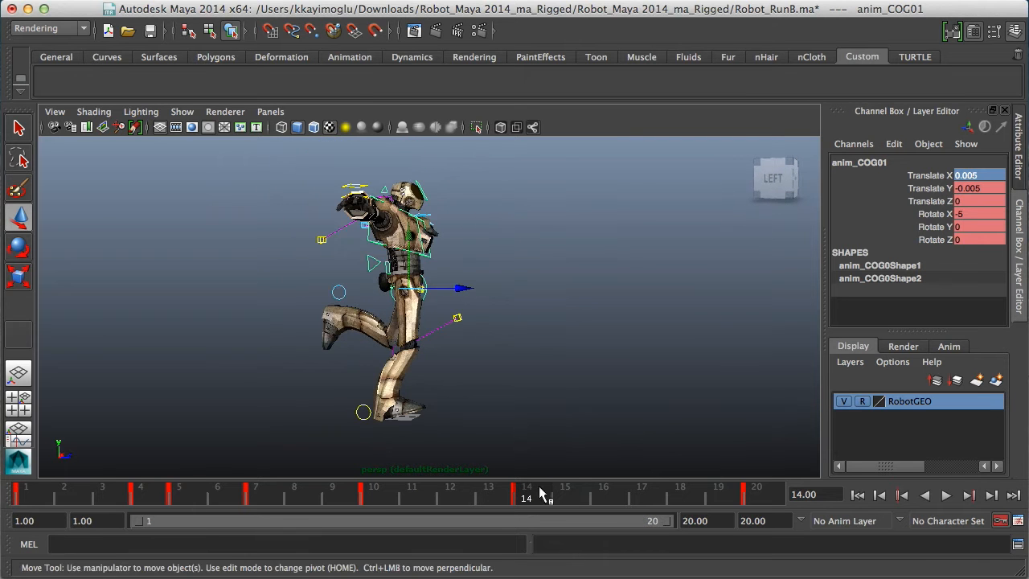
{"action": "key", "text": "alt+v"}
{"action": "key", "text": "Escape"}
{"action": "key", "text": "ctrl+z"}
{"action": "key", "text": "ctrl+z"}
{"action": "key", "text": "ctrl+z"}
{"action": "key", "text": "ctrl+z"}
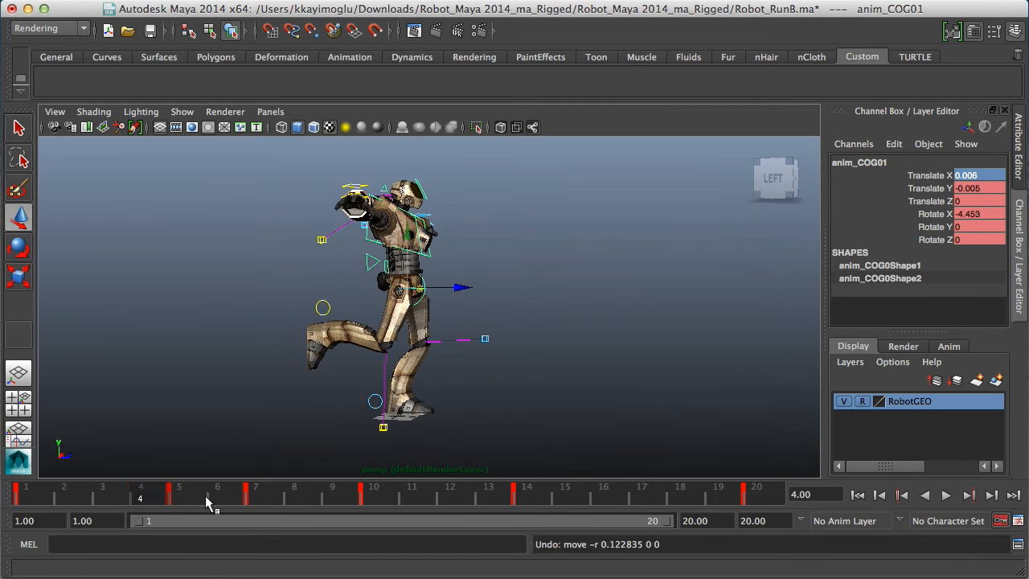
Set the centre-of-gravity control's Translate X to 0.005 at frame 5
{"action": "left_click_drag", "start_coordinate": [329, 424], "coordinate": [389, 415], "text": "alt"}
{"action": "right_click_drag", "start_coordinate": [442, 397], "coordinate": [455, 384], "text": "alt"}
{"action": "left_click", "coordinate": [425, 267]}
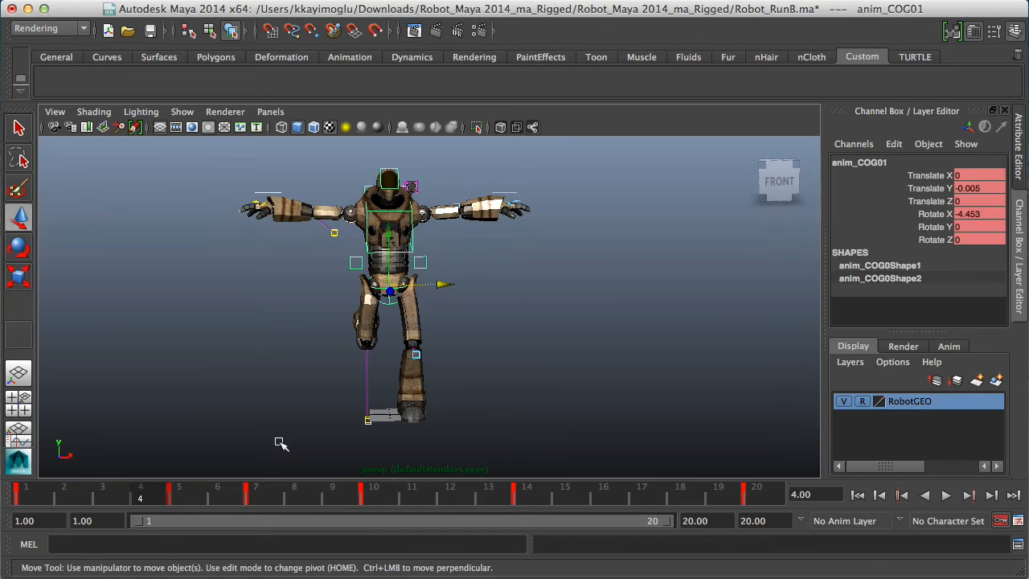
{"action": "left_click", "coordinate": [172, 500]}
{"action": "double_click", "coordinate": [978, 175]}
{"action": "type", "text": "0."}
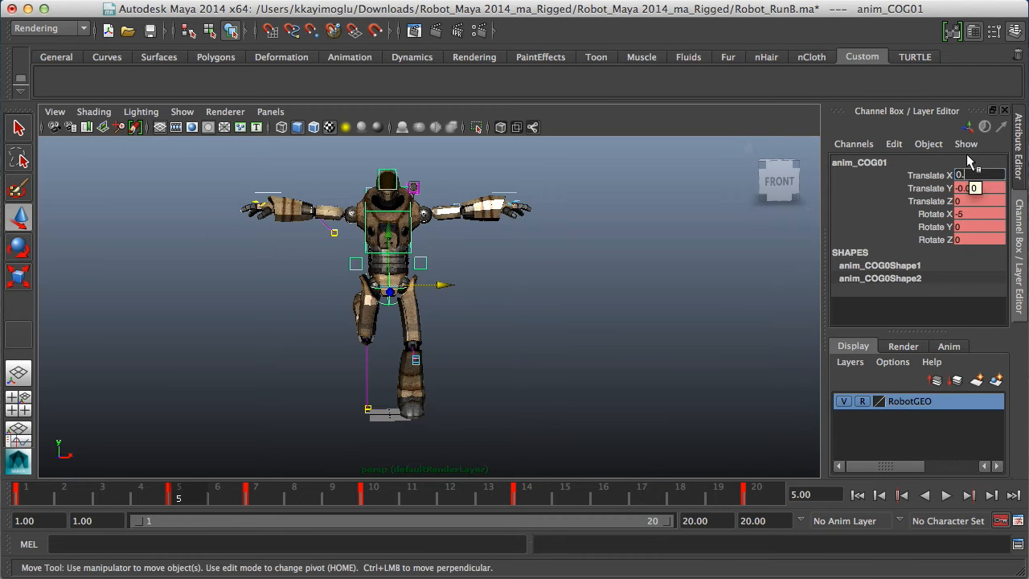
{"action": "type", "text": "0005"}
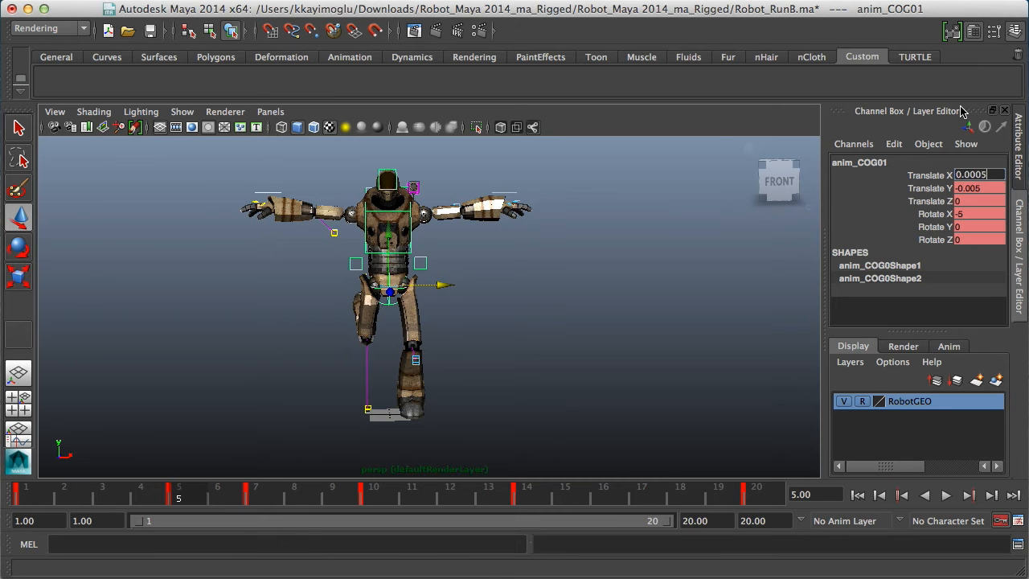
{"action": "key", "text": "Return"}
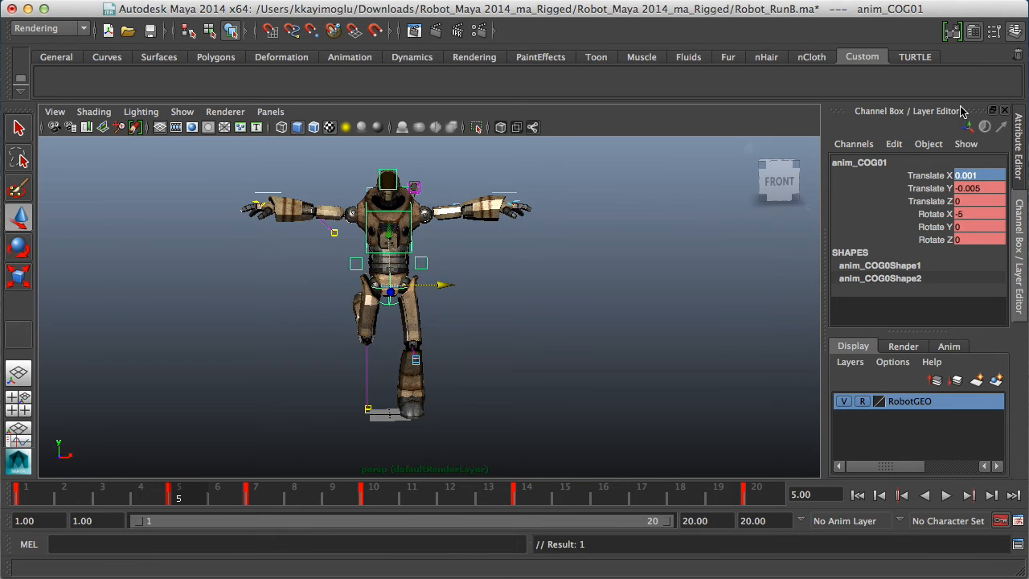
{"action": "double_click", "coordinate": [986, 175]}
{"action": "type", "text": "0.00"}
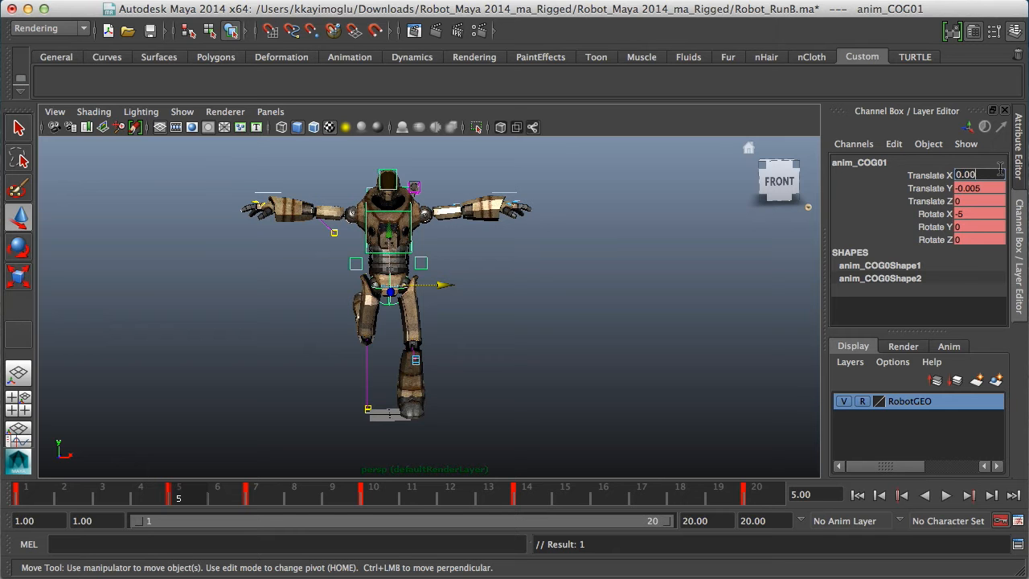
{"action": "type", "text": "5"}
{"action": "key", "text": "Return"}
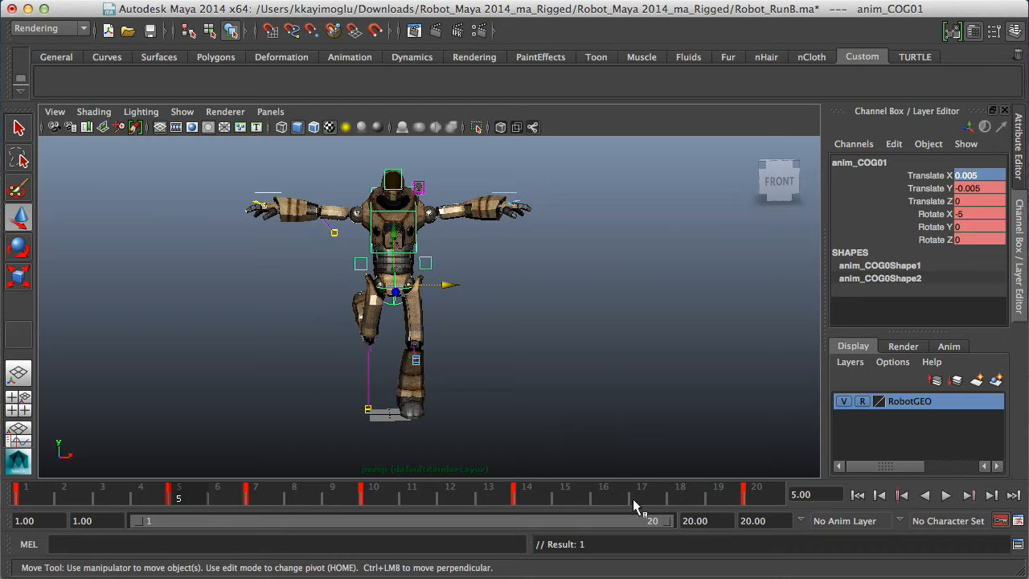
Set the centre-of-gravity control's Translate X to -0.005 at frame 14, over the opposite supporting leg
{"action": "left_click", "coordinate": [524, 501]}
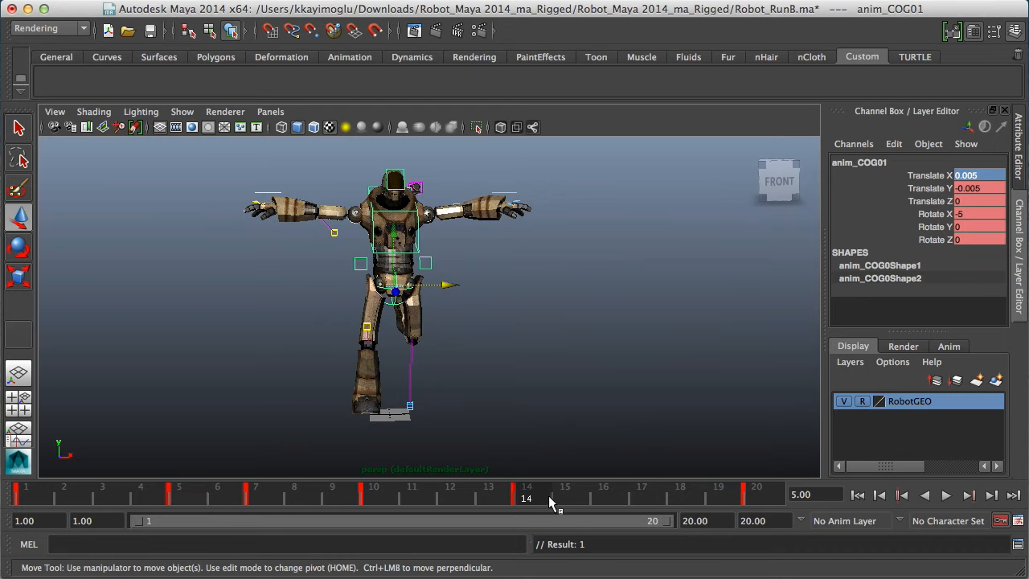
{"action": "left_click", "coordinate": [957, 176]}
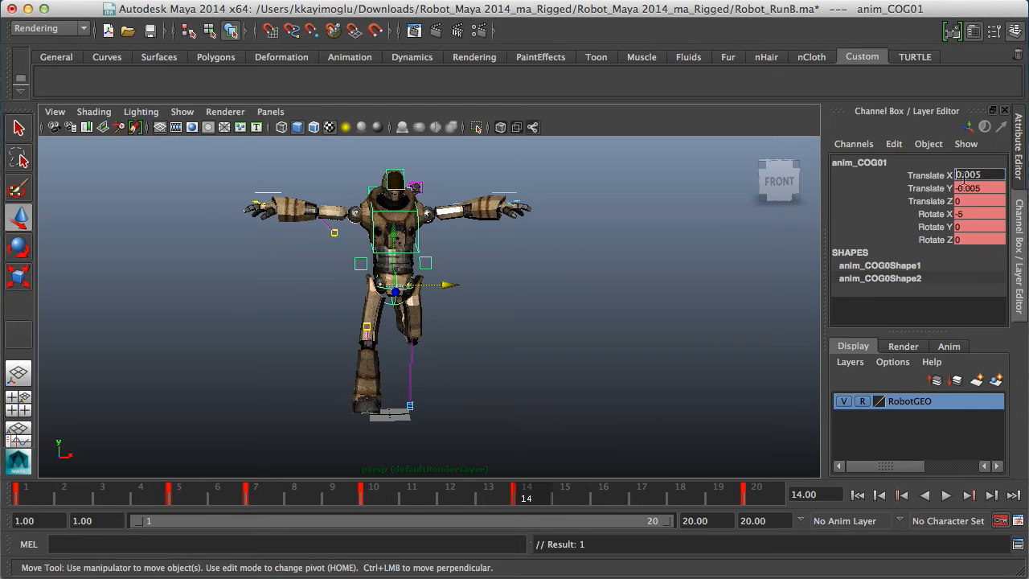
{"action": "type", "text": "-0.005"}
{"action": "key", "text": "Return"}
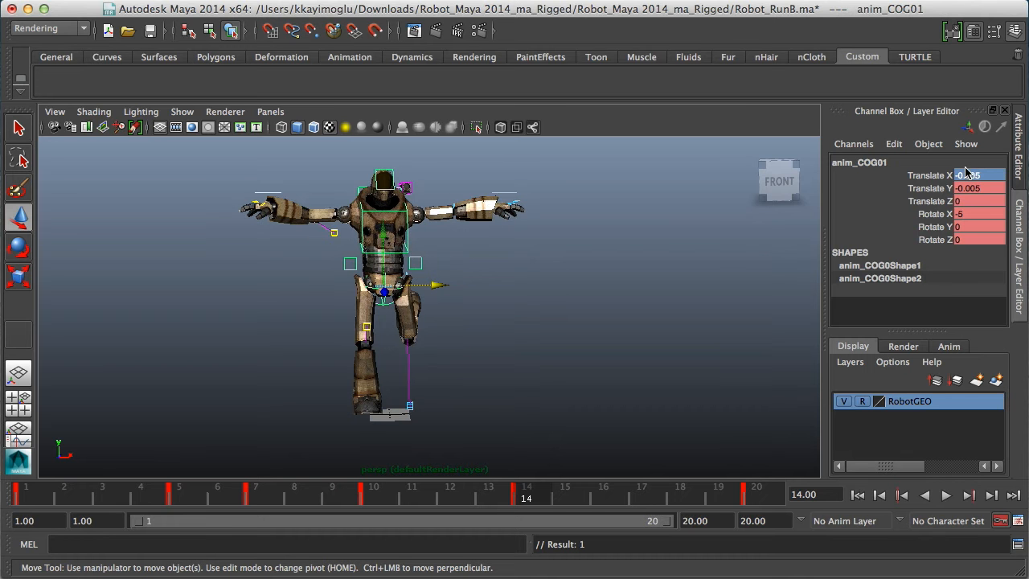
Check the weight shift through the timeline, and set the centre-of-gravity control's Translate X to 0.005 at frame 20
{"action": "key", "text": "alt+v"}
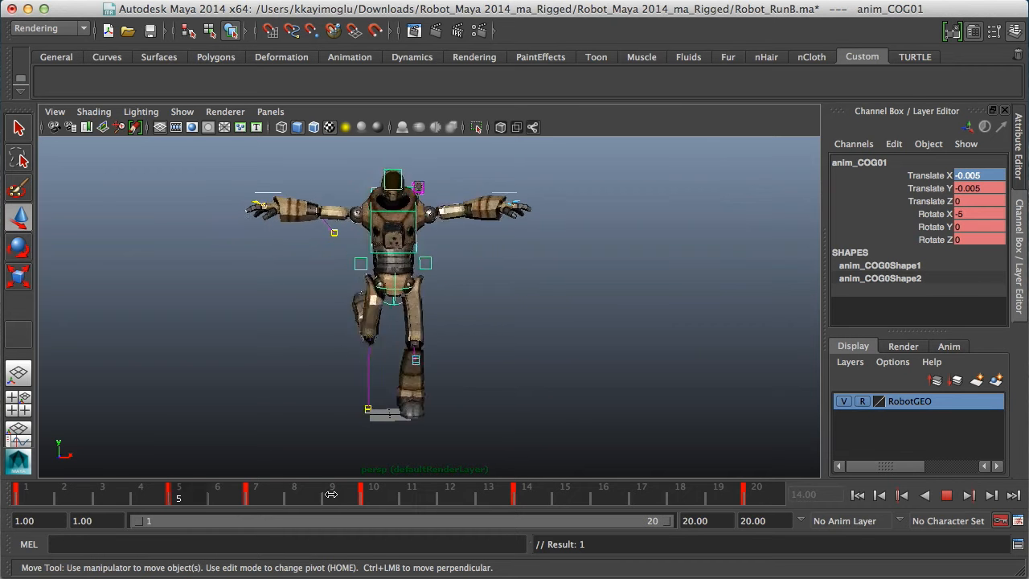
{"action": "left_click", "coordinate": [947, 496]}
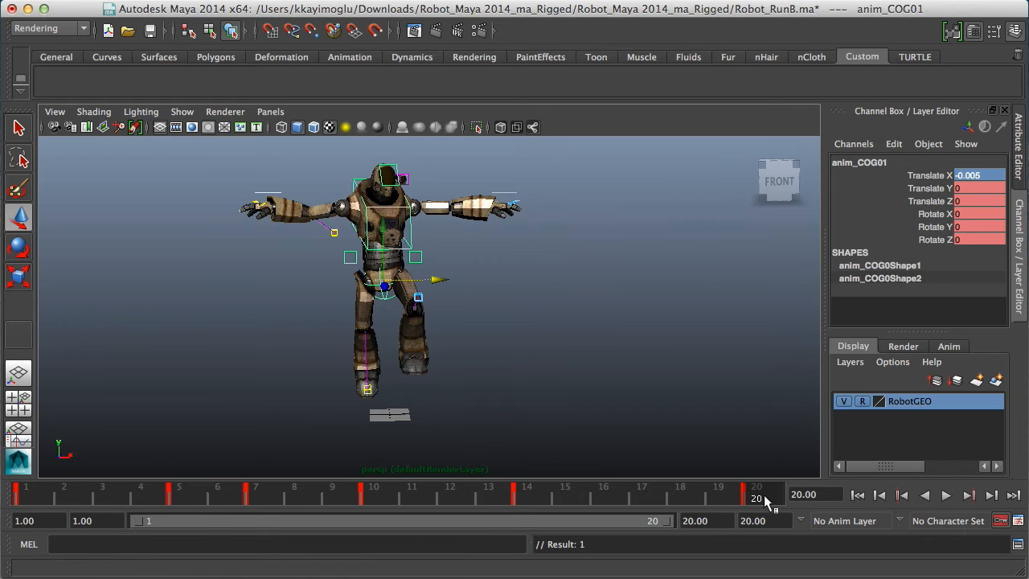
{"action": "double_click", "coordinate": [959, 175]}
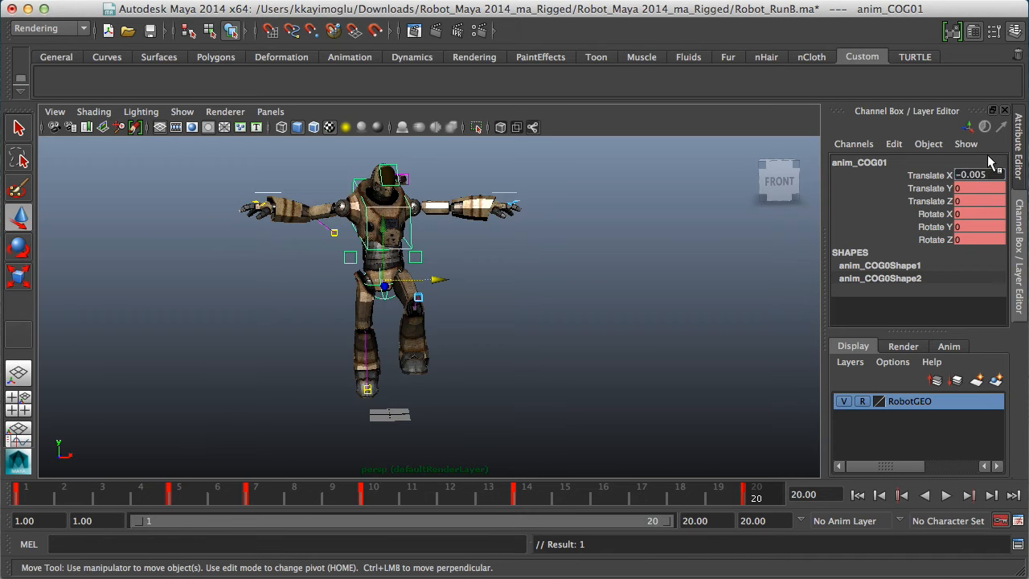
{"action": "key", "text": "Return"}
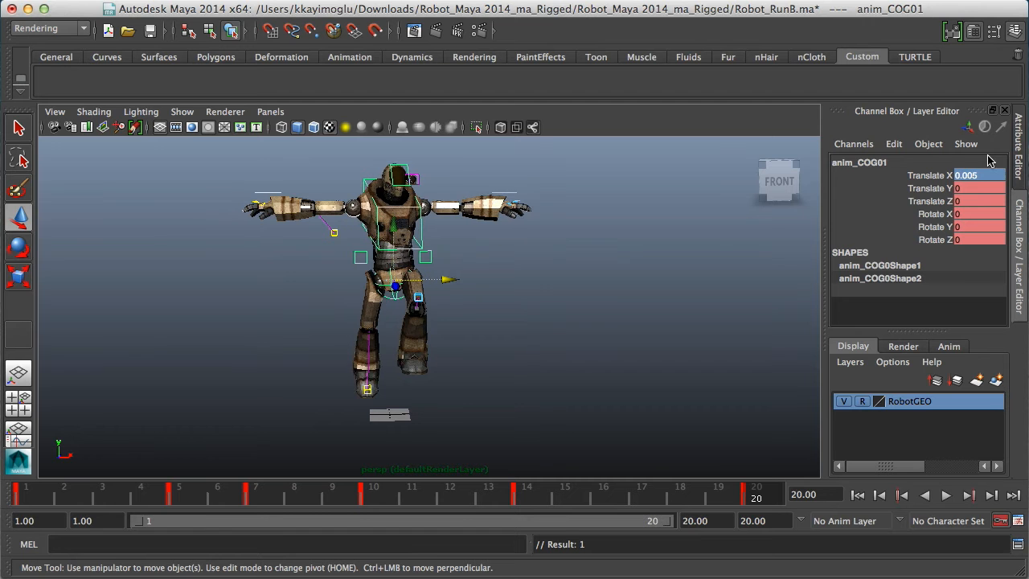
Play back and scrub the run cycle, reviewing the body's side-to-side weight shift from the front and at an angle
{"action": "left_click", "coordinate": [947, 496]}
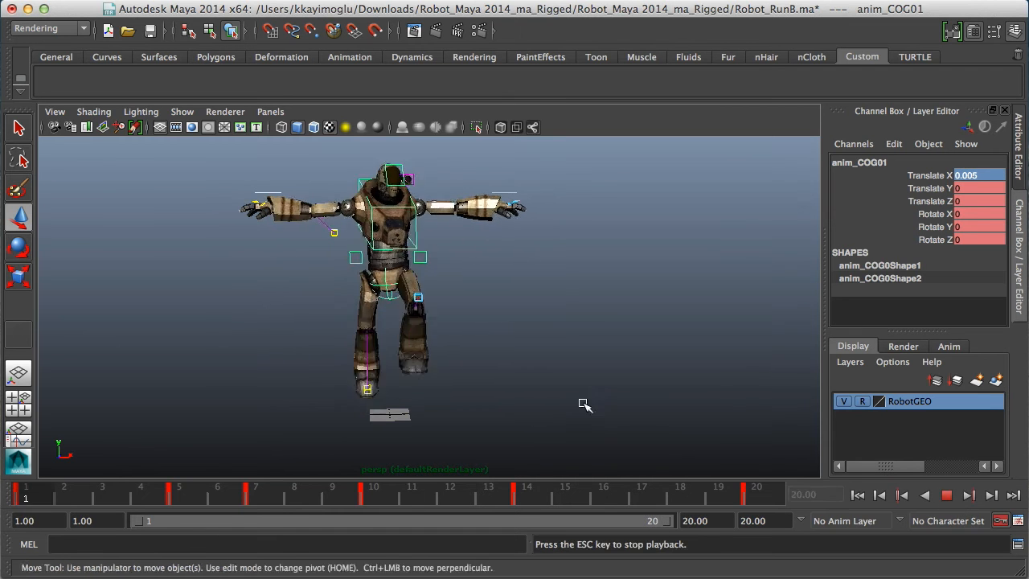
{"action": "left_click_drag", "start_coordinate": [689, 406], "coordinate": [488, 422], "text": "alt"}
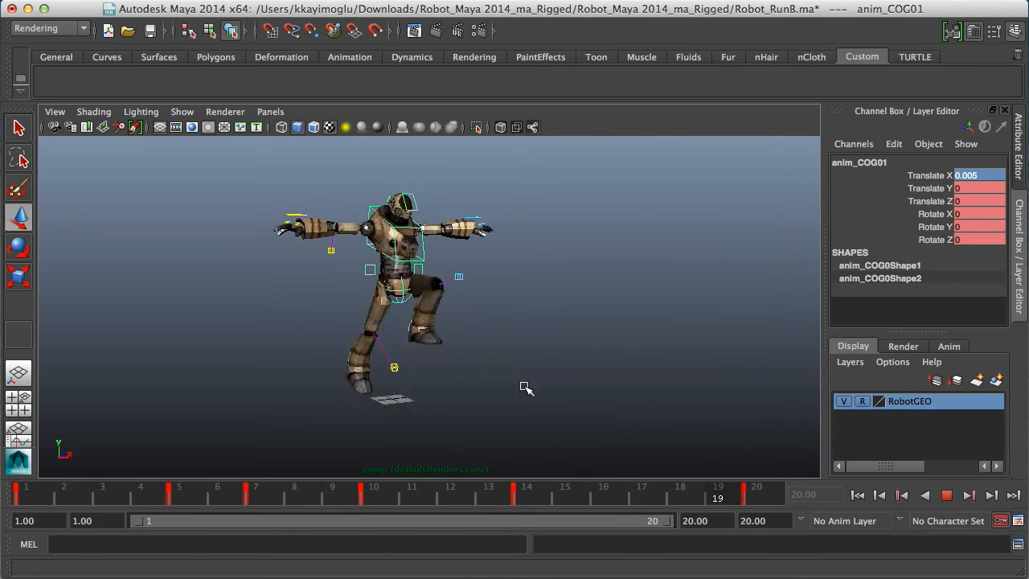
{"action": "left_click_drag", "start_coordinate": [608, 382], "coordinate": [569, 379], "text": "alt"}
{"action": "left_click", "coordinate": [947, 496]}
{"action": "key", "text": "alt+v"}
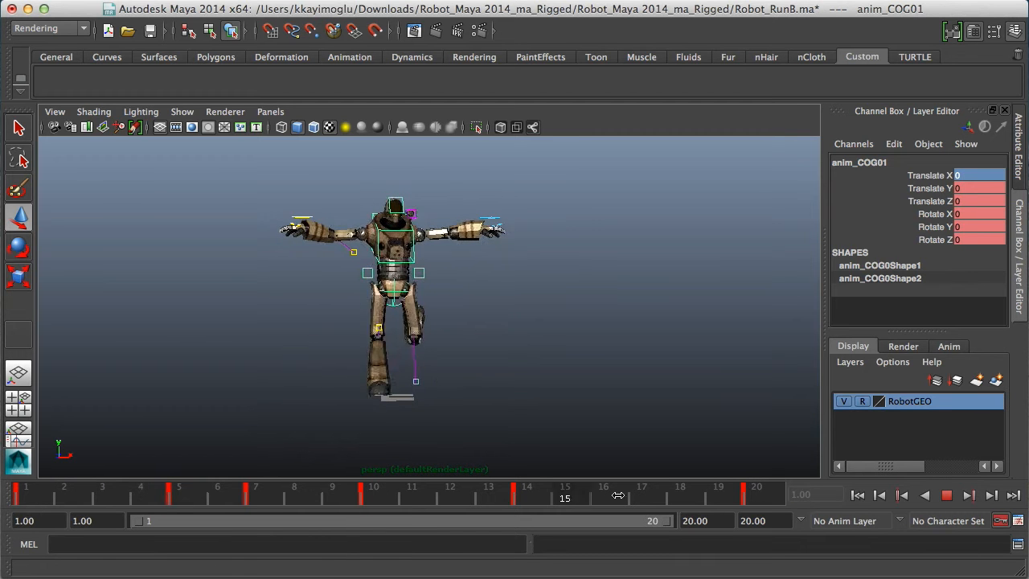
{"action": "left_click_drag", "start_coordinate": [534, 411], "coordinate": [576, 433], "text": "alt"}
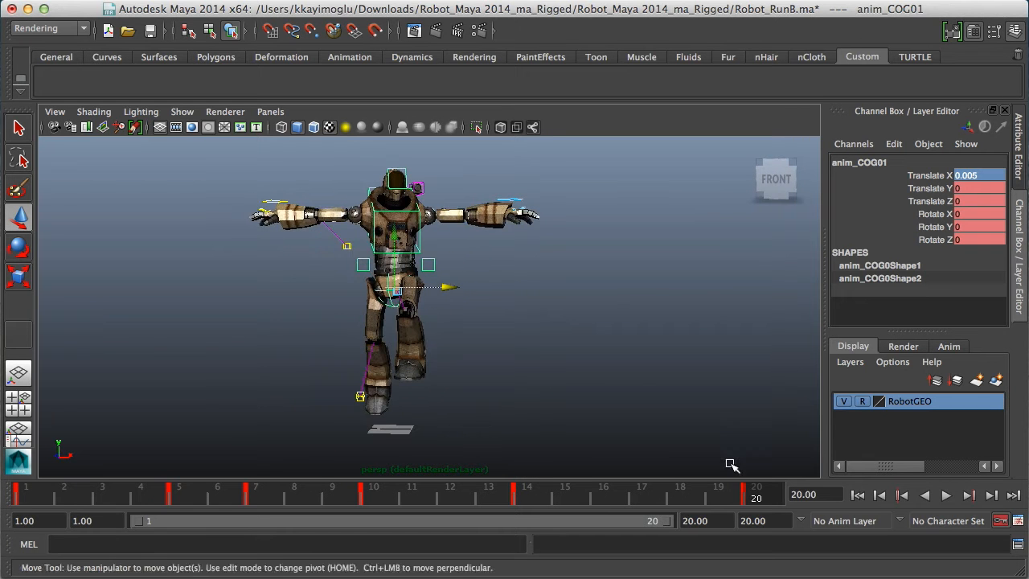
{"action": "left_click", "coordinate": [946, 495]}
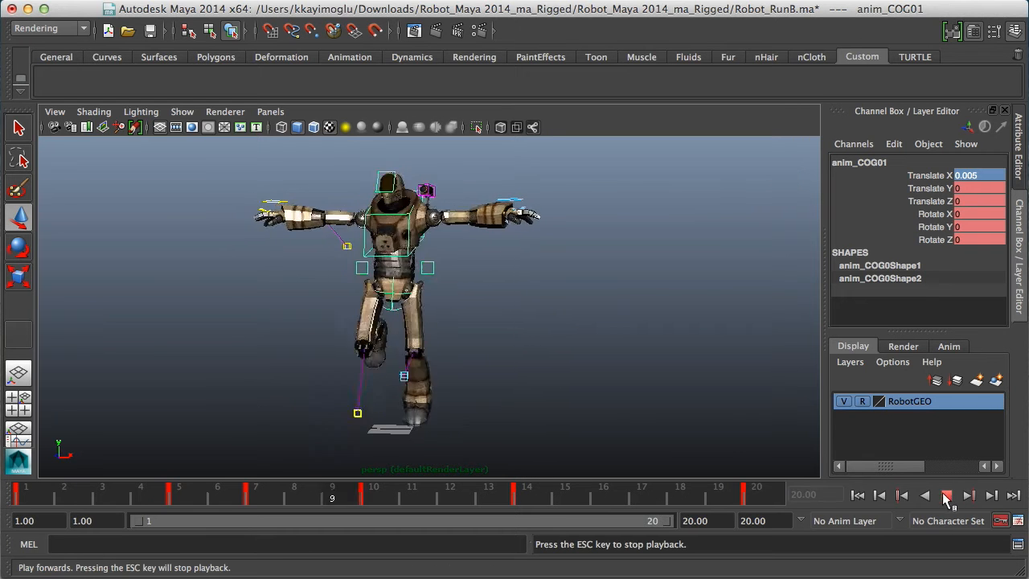
{"action": "left_click", "coordinate": [944, 499]}
{"action": "right_click_drag", "start_coordinate": [563, 414], "coordinate": [625, 407], "text": "alt"}
{"action": "middle_click_drag", "start_coordinate": [624, 406], "coordinate": [602, 428], "text": "alt"}
{"action": "left_click_drag", "start_coordinate": [601, 428], "coordinate": [579, 433], "text": "alt"}
{"action": "right_click_drag", "start_coordinate": [554, 432], "coordinate": [444, 430], "text": "alt"}
{"action": "mouse_move", "coordinate": [444, 430]}
{"action": "left_mouse_down", "text": "alt"}
{"action": "mouse_move", "coordinate": [485, 428]}
{"action": "mouse_move", "coordinate": [464, 427]}
{"action": "left_mouse_up", "text": "alt"}
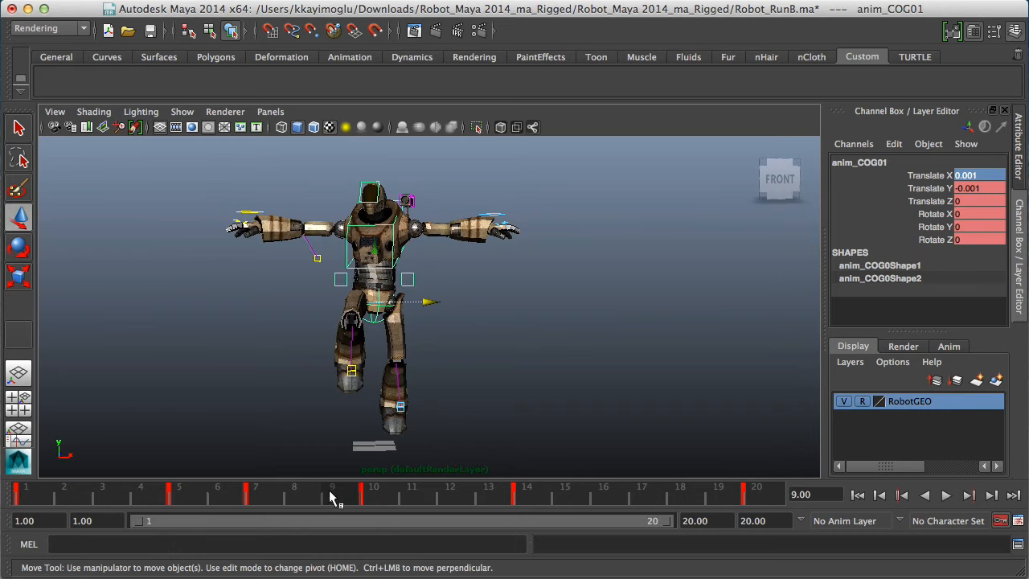
{"action": "key", "text": "alt+v"}
{"action": "key", "text": "Escape"}
Select the neck control and play back the run cycle to review how the head turns with the chest
{"action": "mouse_move", "coordinate": [434, 182]}
{"action": "right_mouse_down", "text": "alt"}
{"action": "mouse_move", "coordinate": [470, 181]}
{"action": "mouse_move", "coordinate": [419, 186]}
{"action": "right_mouse_up", "text": "alt"}
{"action": "left_click", "coordinate": [383, 170]}
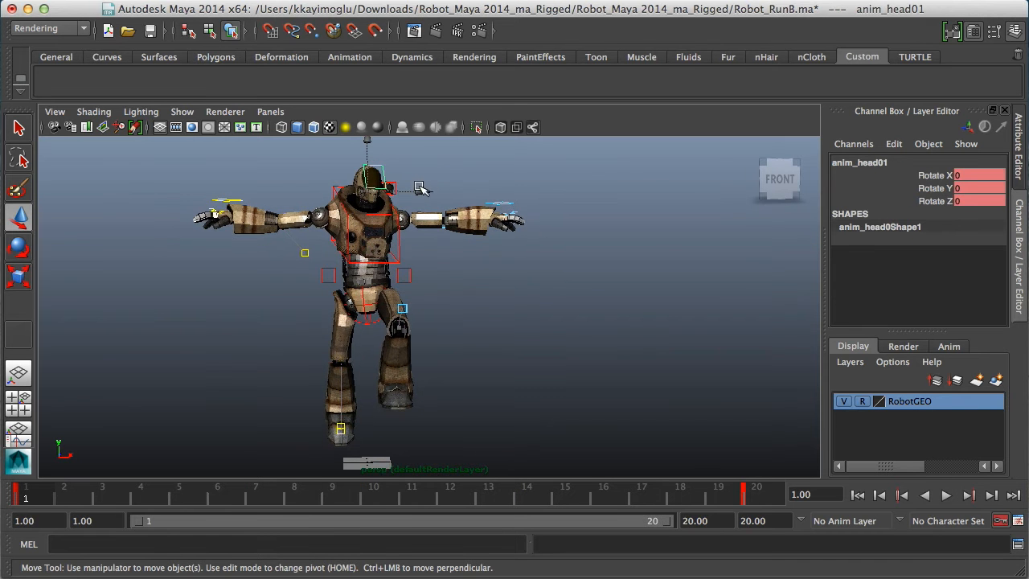
{"action": "left_click_drag", "start_coordinate": [420, 218], "coordinate": [486, 224], "text": "alt"}
{"action": "left_click", "coordinate": [359, 171]}
{"action": "left_click_drag", "start_coordinate": [552, 253], "coordinate": [473, 261], "text": "alt"}
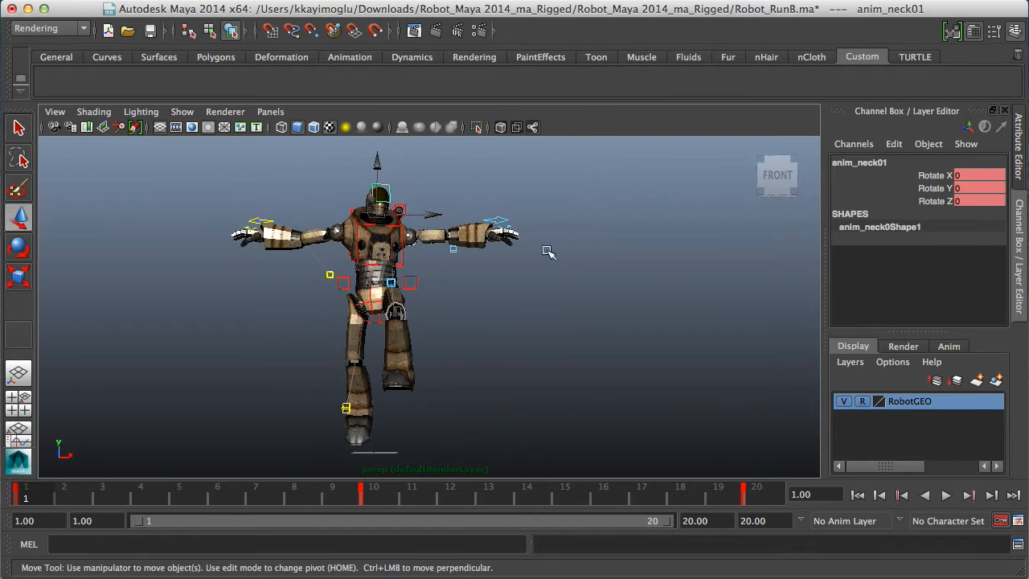
{"action": "left_click", "coordinate": [946, 495]}
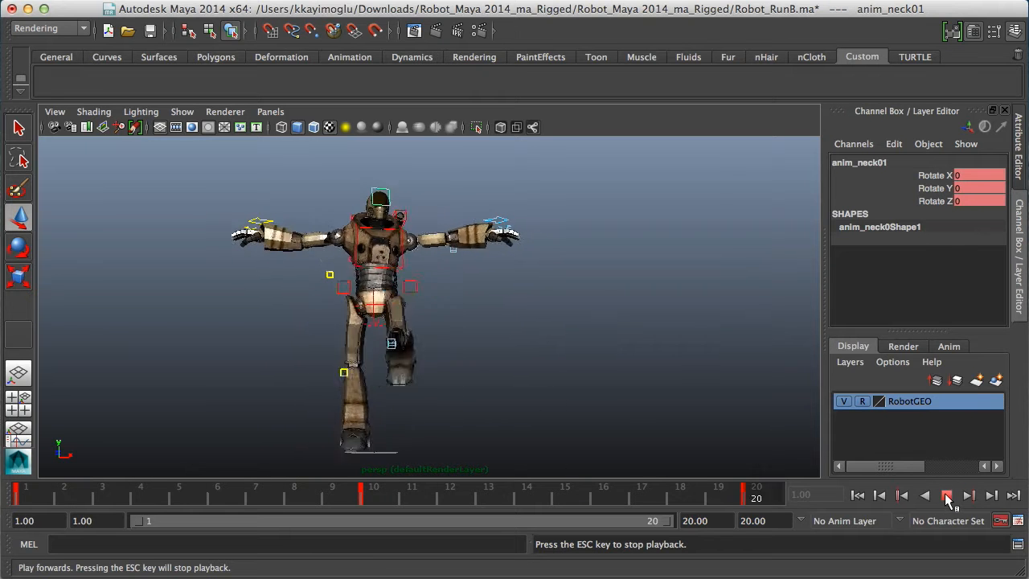
{"action": "left_click", "coordinate": [947, 499]}
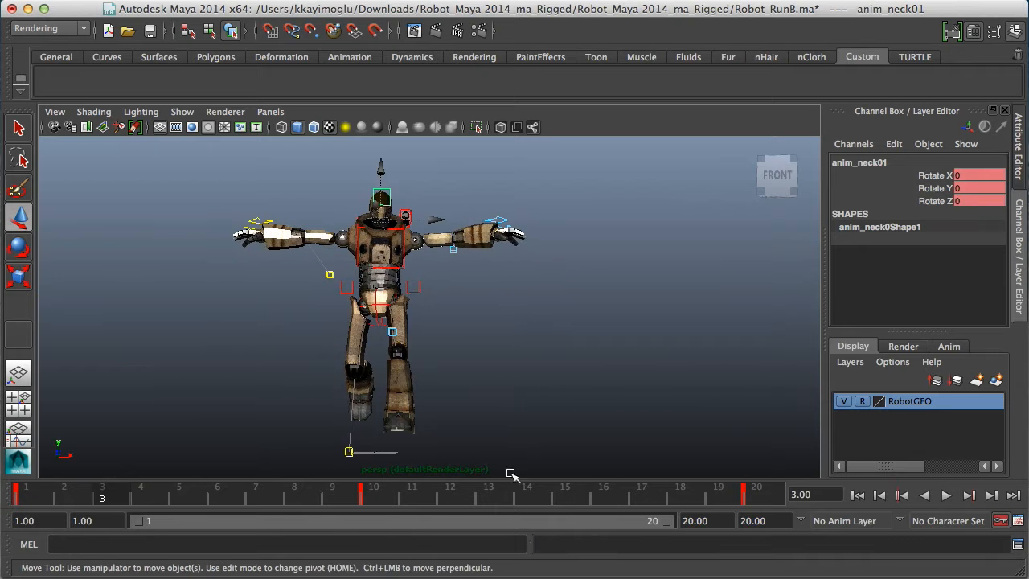
Turn the neck control to face the head forward at frame 1, setting its Rotate Y to -15
{"action": "left_click", "coordinate": [26, 493]}
{"action": "scroll", "coordinate": [412, 312], "scroll_direction": "up", "scroll_amount": 1}
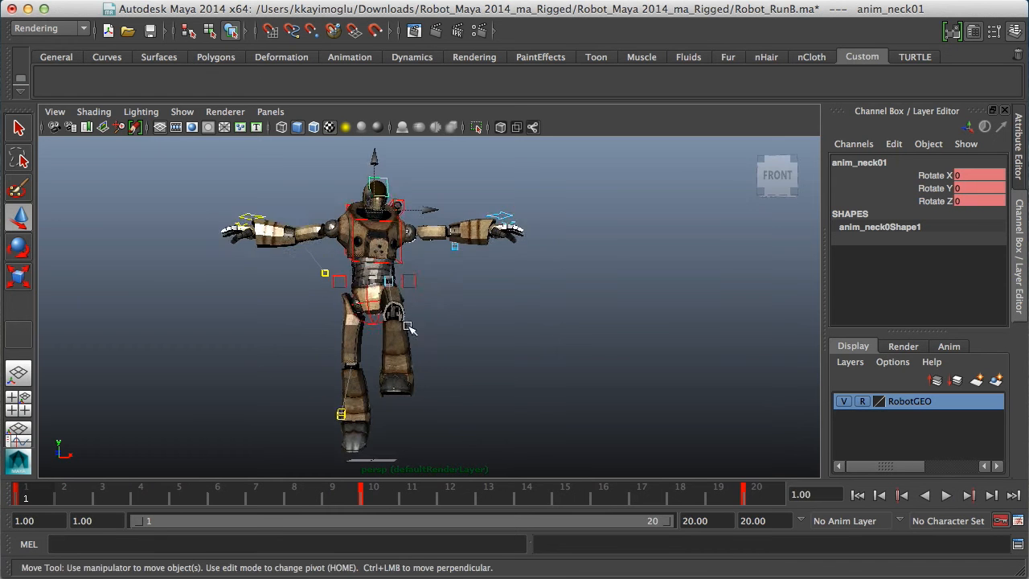
{"action": "left_click_drag", "start_coordinate": [406, 316], "coordinate": [401, 344], "text": "alt"}
{"action": "key", "text": "e"}
{"action": "mouse_move", "coordinate": [420, 193]}
{"action": "left_mouse_down"}
{"action": "mouse_move", "coordinate": [466, 198]}
{"action": "mouse_move", "coordinate": [412, 194]}
{"action": "left_mouse_up"}
{"action": "left_click", "coordinate": [979, 188]}
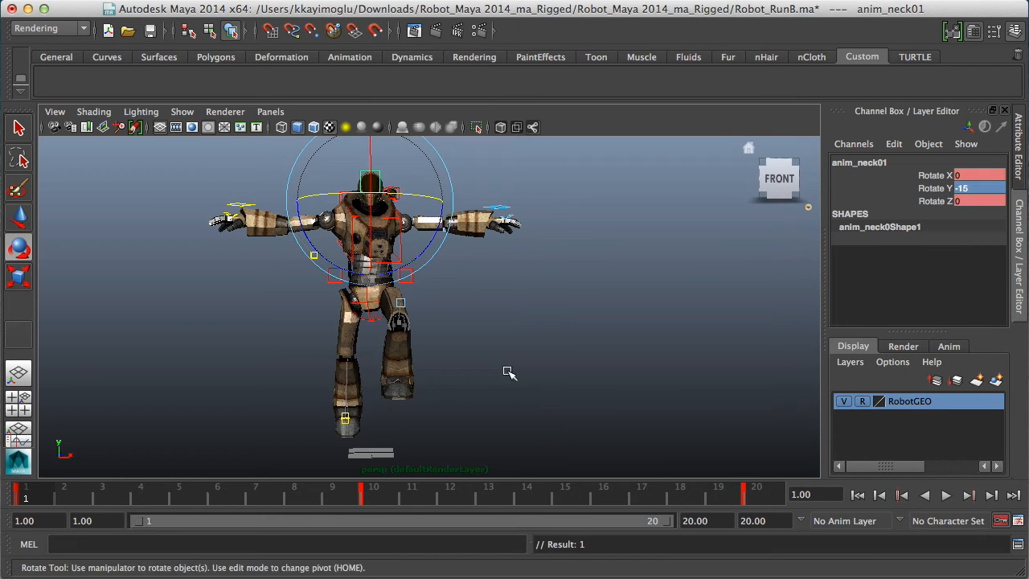
Set the neck control's Rotate Y to -15 at frame 20 and to 15 at frame 10
{"action": "left_click", "coordinate": [758, 491]}
{"action": "left_click", "coordinate": [980, 189]}
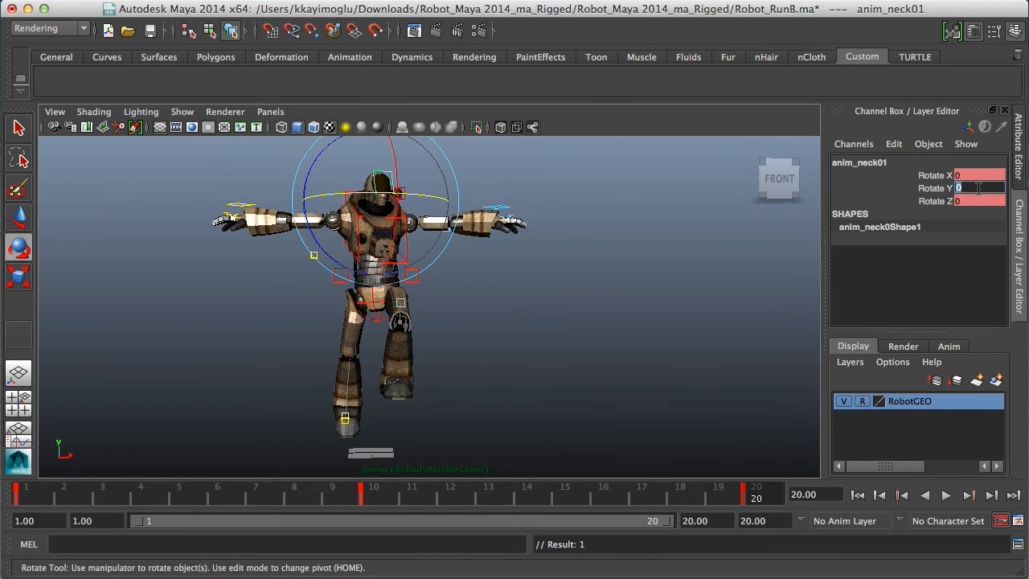
{"action": "key", "text": "Return"}
{"action": "left_click", "coordinate": [394, 492]}
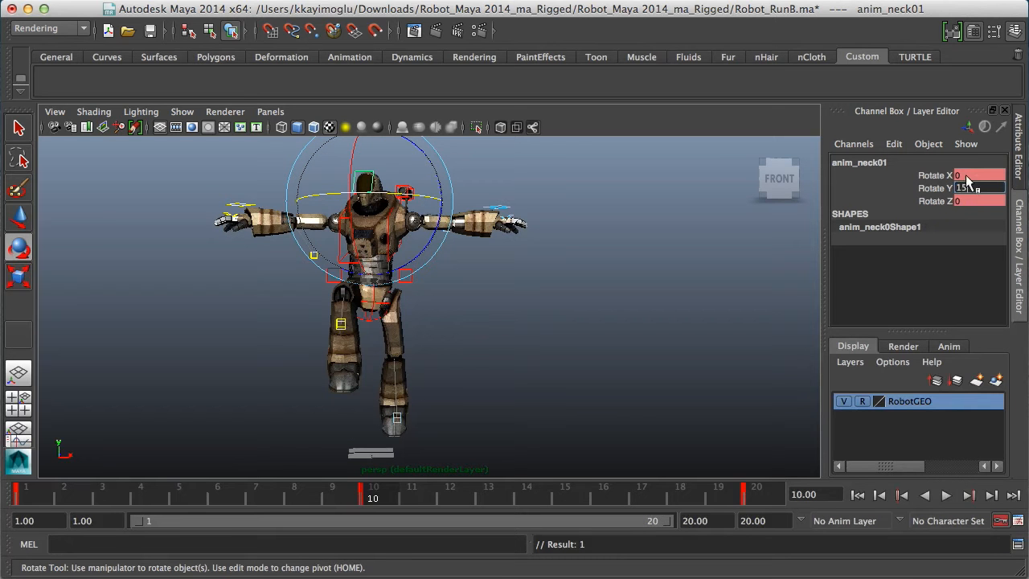
{"action": "type", "text": "15"}
{"action": "key", "text": "Return"}
Play back the run cycle to review the neck counter-rotation, and return to frame 1
{"action": "left_click", "coordinate": [946, 496]}
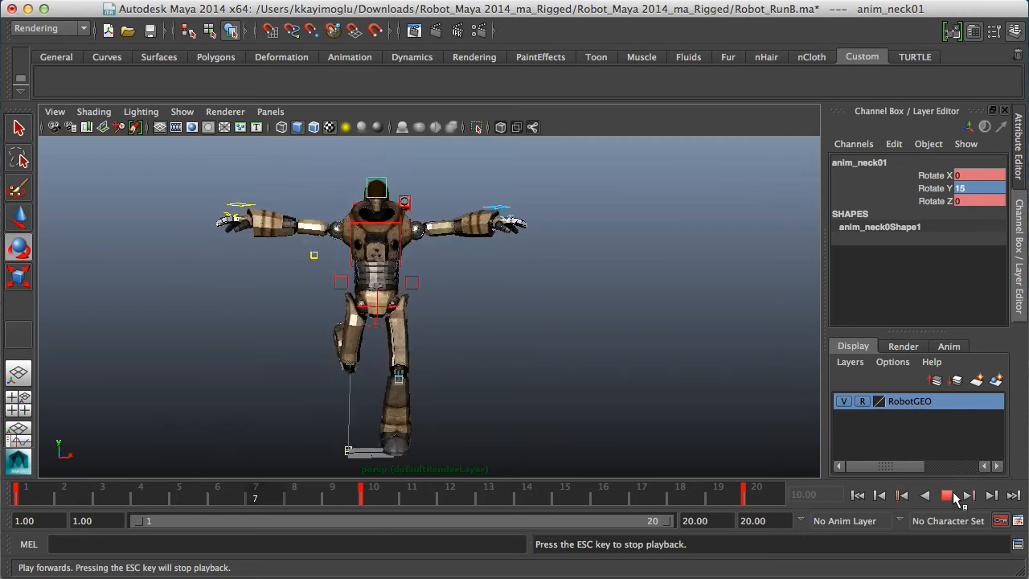
{"action": "left_click", "coordinate": [948, 495]}
{"action": "left_click_drag", "start_coordinate": [665, 395], "coordinate": [603, 398], "text": "alt"}
{"action": "left_click", "coordinate": [946, 495]}
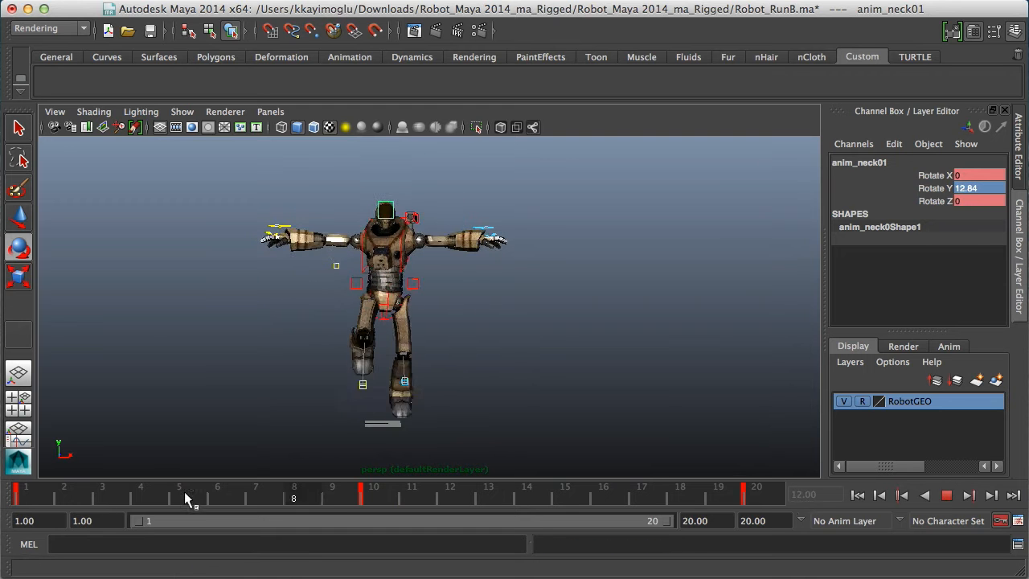
{"action": "left_click", "coordinate": [18, 494]}
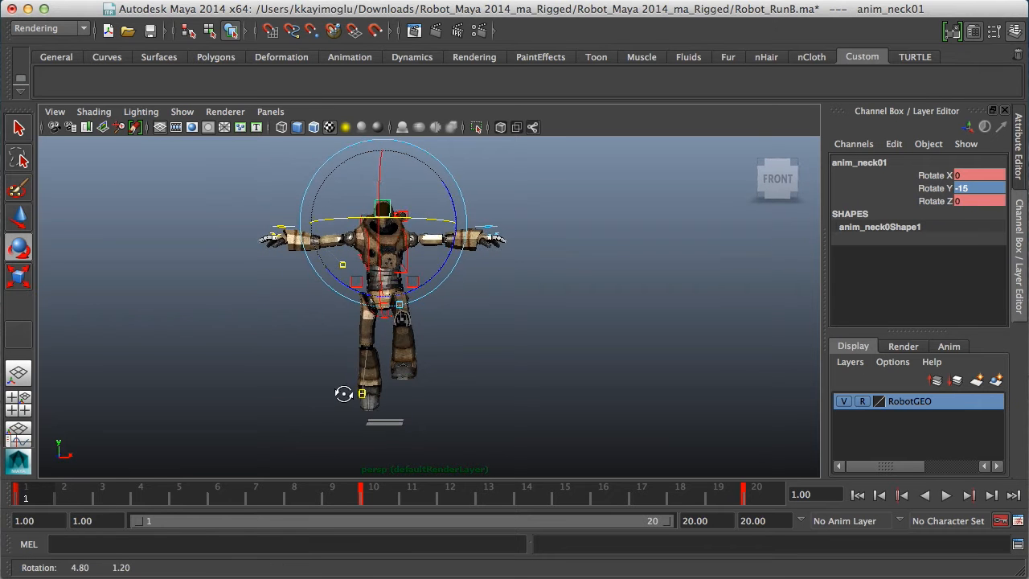
Play back the run cycle and set all of the neck control's keys from frame 1 to 20 to linear tangents
{"action": "key", "text": "alt+v"}
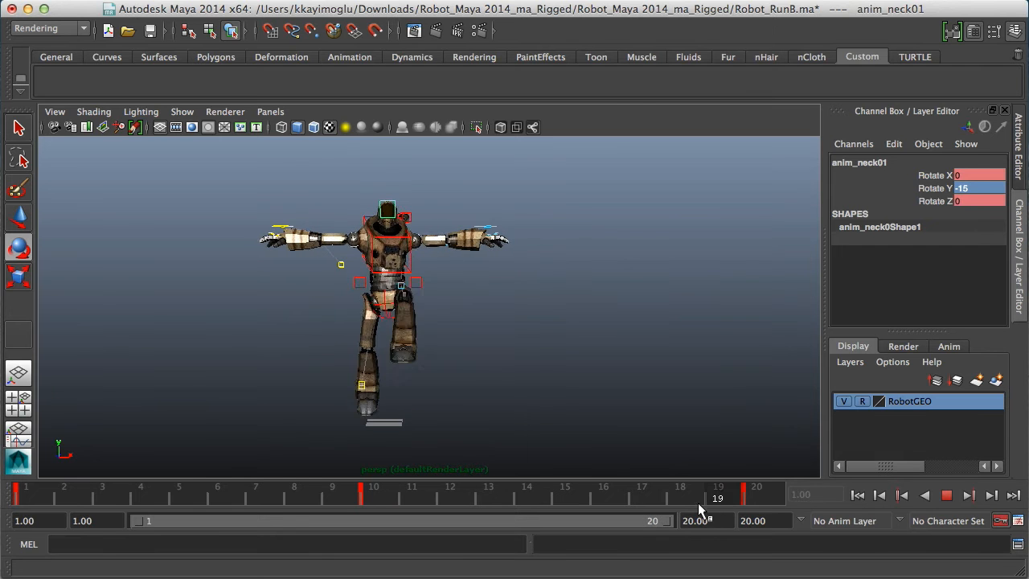
{"action": "key", "text": "alt+v"}
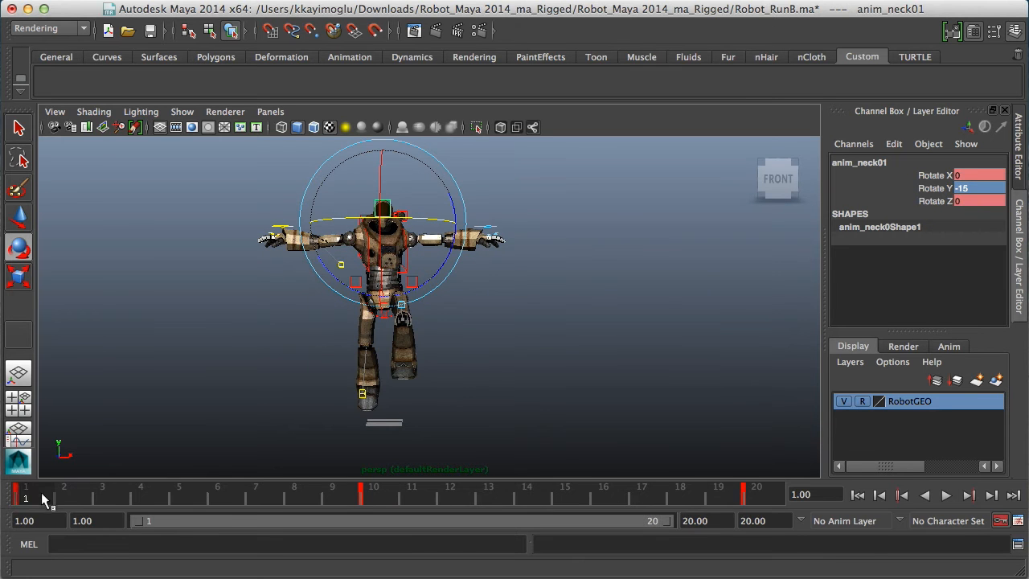
{"action": "double_click", "coordinate": [42, 492]}
{"action": "right_click", "coordinate": [43, 490]}
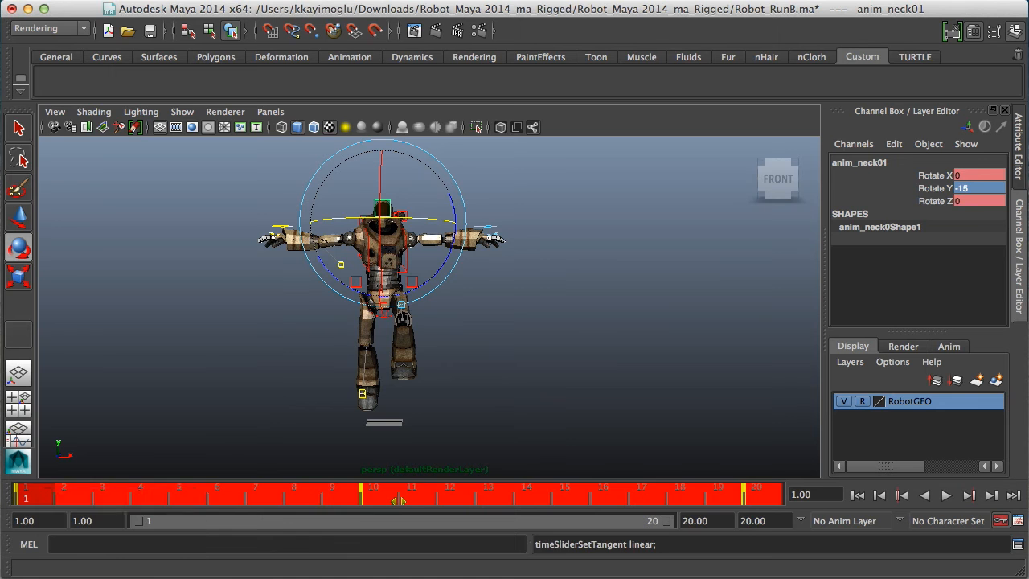
Play back the run cycle and examine the head and body motion from several angles
{"action": "left_click", "coordinate": [946, 495]}
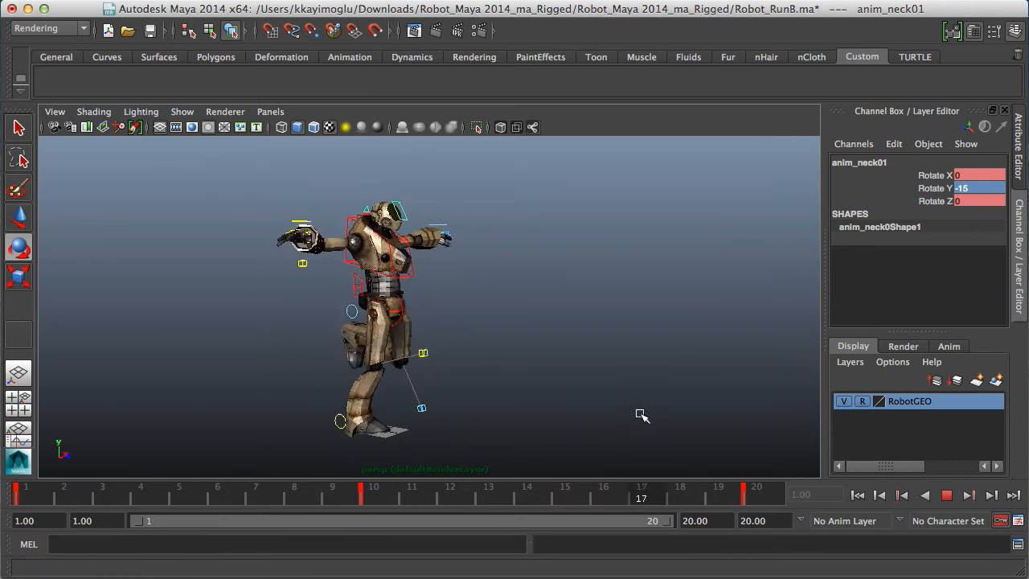
{"action": "left_click_drag", "start_coordinate": [665, 416], "coordinate": [623, 434], "text": "alt"}
{"action": "left_click", "coordinate": [947, 496]}
{"action": "mouse_move", "coordinate": [623, 434]}
{"action": "right_mouse_down", "text": "alt"}
{"action": "mouse_move", "coordinate": [577, 386]}
{"action": "mouse_move", "coordinate": [527, 363]}
{"action": "right_mouse_up", "text": "alt"}
{"action": "right_click_drag", "start_coordinate": [649, 349], "coordinate": [565, 379], "text": "alt"}
{"action": "left_click_drag", "start_coordinate": [566, 378], "coordinate": [557, 375], "text": "alt"}
{"action": "right_click_drag", "start_coordinate": [557, 375], "coordinate": [577, 389], "text": "alt"}
{"action": "left_click_drag", "start_coordinate": [576, 389], "coordinate": [630, 368], "text": "alt"}
{"action": "right_click_drag", "start_coordinate": [602, 370], "coordinate": [616, 377], "text": "alt"}
{"action": "left_click_drag", "start_coordinate": [616, 377], "coordinate": [636, 354], "text": "alt"}
{"action": "left_click", "coordinate": [637, 354]}
Tilt the chest control forward at frame 5 to a Rotate X of about -4.3 and key it
{"action": "right_click_drag", "start_coordinate": [487, 236], "coordinate": [420, 223], "text": "alt"}
{"action": "left_click", "coordinate": [435, 238]}
{"action": "key", "text": "alt+v"}
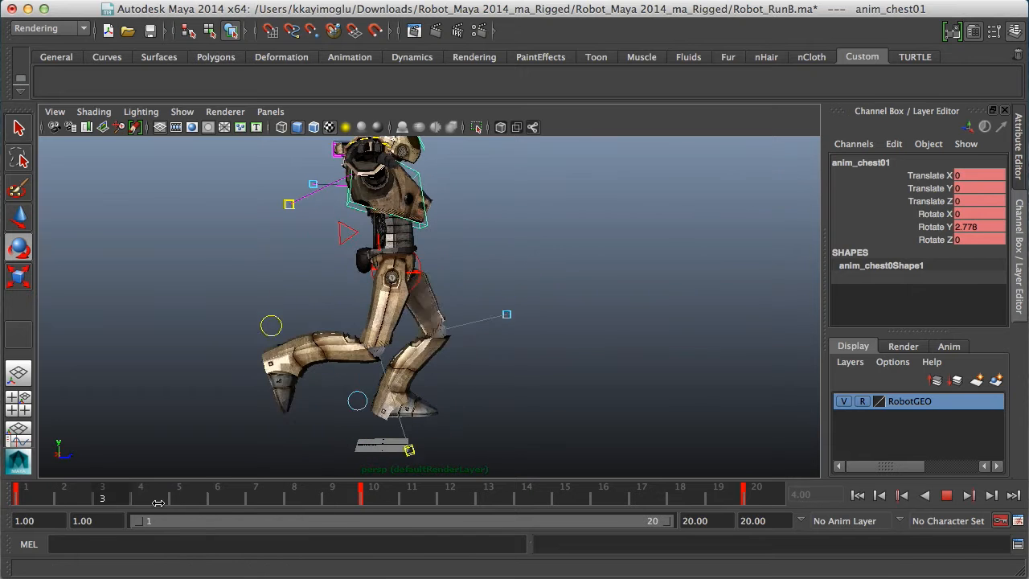
{"action": "key", "text": "alt+v"}
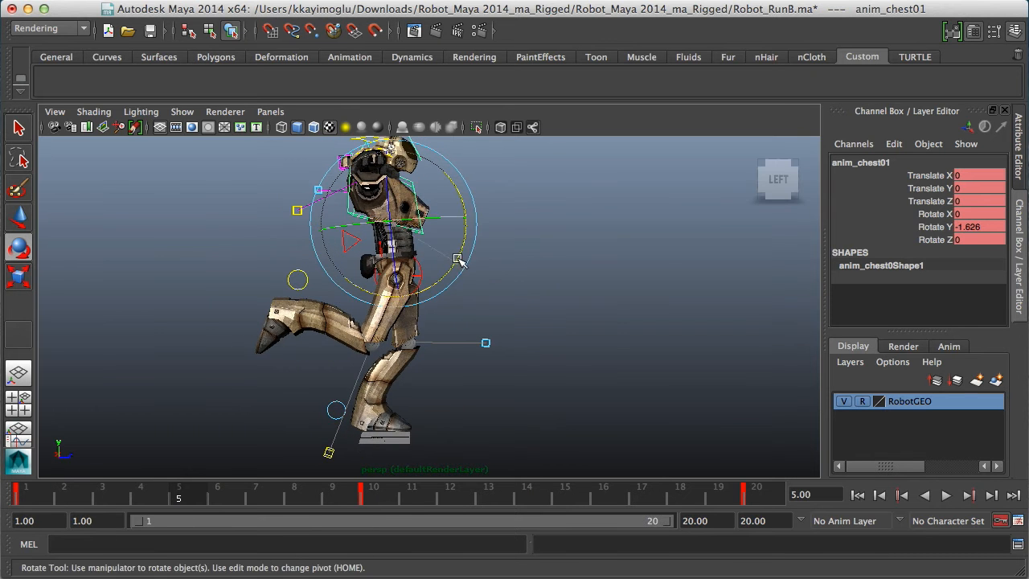
{"action": "left_click_drag", "start_coordinate": [455, 262], "coordinate": [462, 257]}
{"action": "key", "text": "s"}
Set the chest control's Rotate X to -5 at frames 5 and 14, and play back the cycle
{"action": "key", "text": "alt+v"}
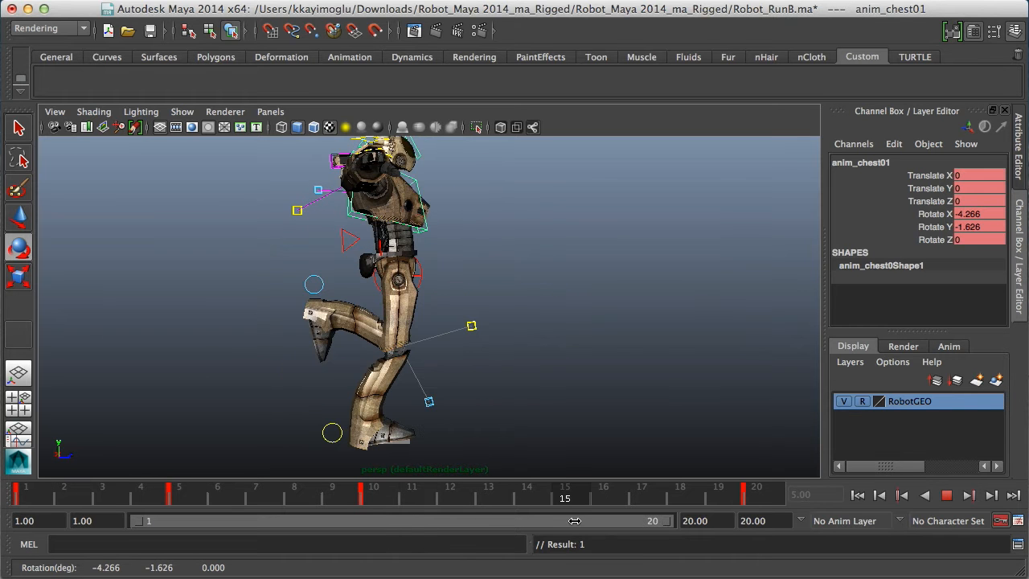
{"action": "key", "text": "alt+v"}
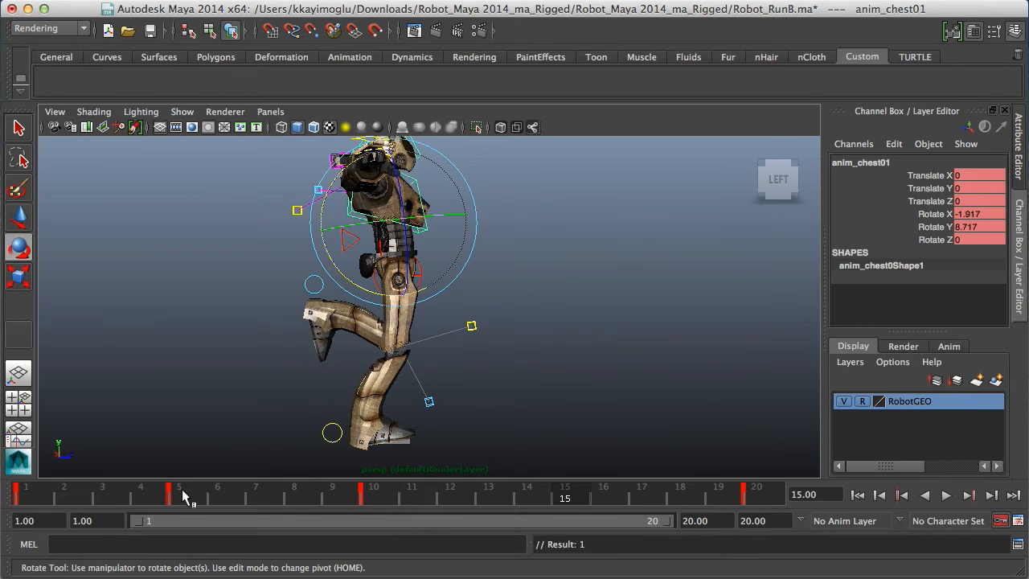
{"action": "left_click", "coordinate": [180, 496]}
{"action": "double_click", "coordinate": [991, 214]}
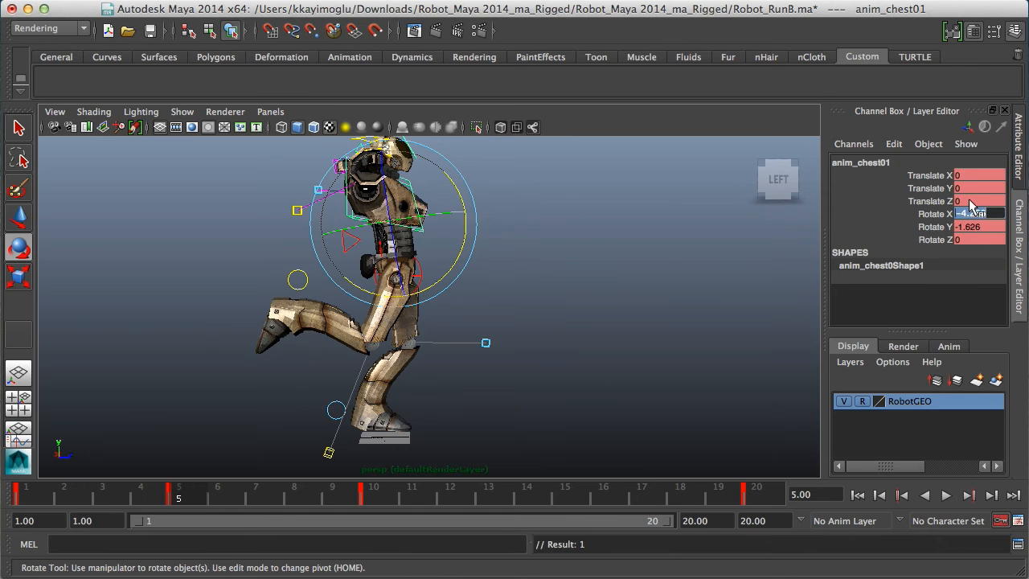
{"action": "key", "text": "Return"}
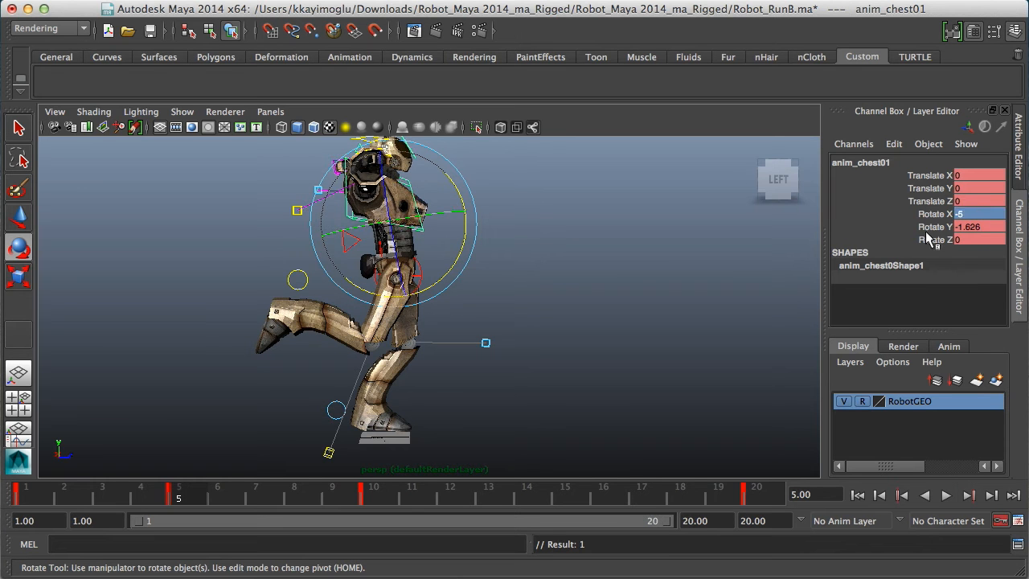
{"action": "left_click", "coordinate": [548, 492]}
{"action": "type", "text": "-5"}
{"action": "key", "text": "Return"}
{"action": "left_click", "coordinate": [946, 495]}
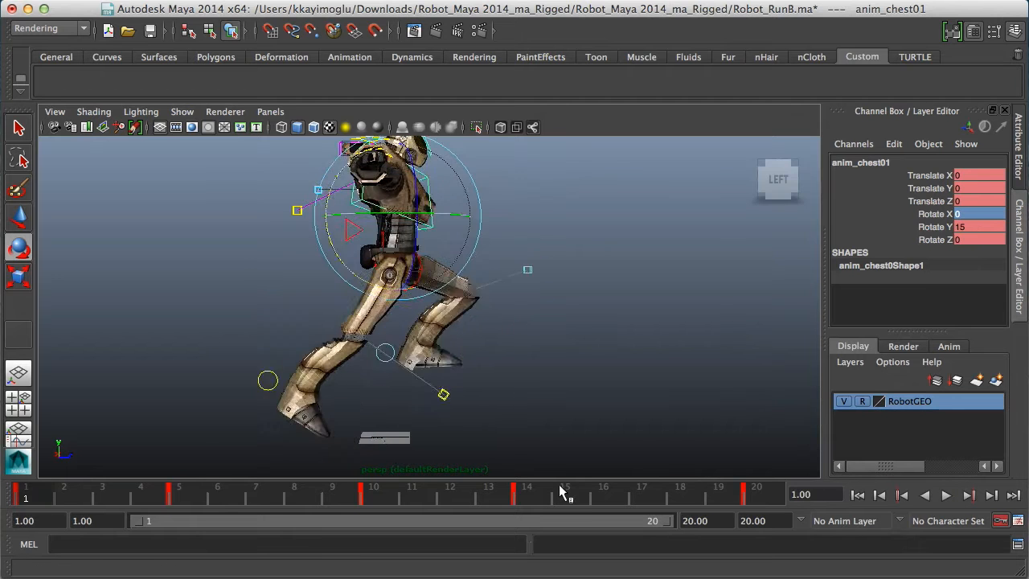
Move the chest control slightly down at frame 5, to a Translate Y of about -0.003
{"action": "left_click", "coordinate": [178, 494]}
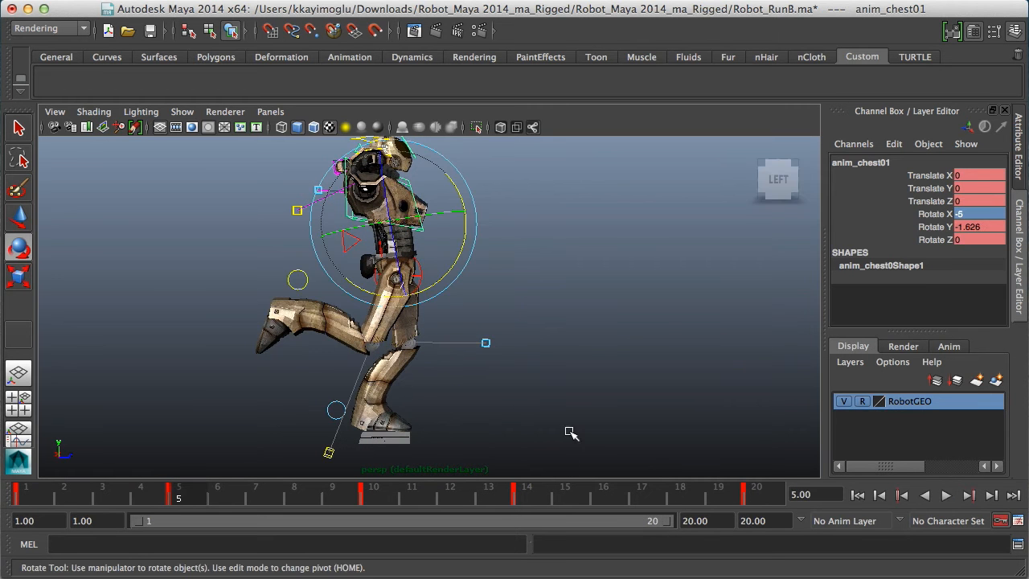
{"action": "right_click_drag", "start_coordinate": [564, 432], "coordinate": [581, 432], "text": "alt"}
{"action": "key", "text": "w"}
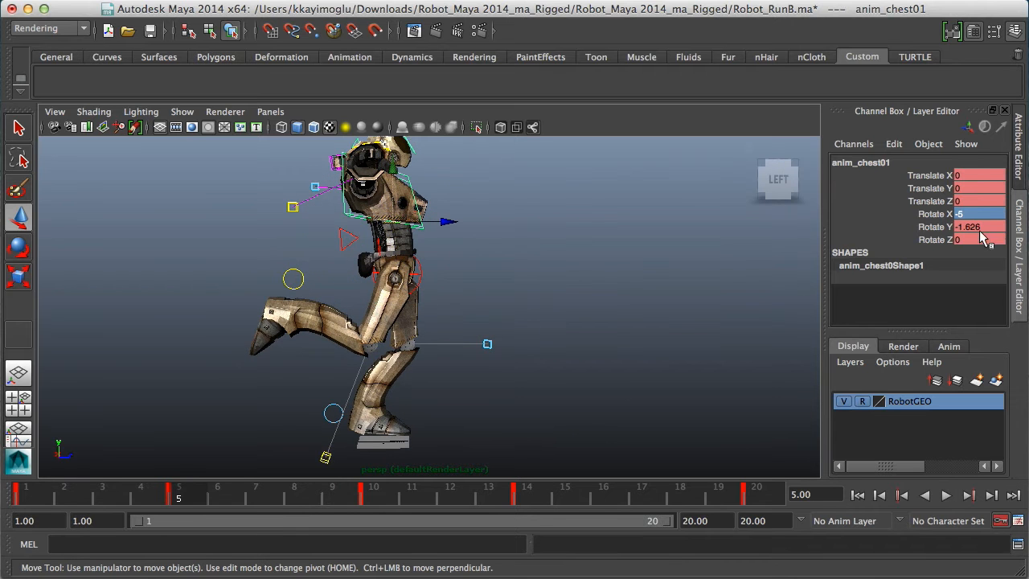
{"action": "left_click", "coordinate": [933, 188]}
{"action": "right_click_drag", "start_coordinate": [549, 211], "coordinate": [557, 211], "text": "alt"}
{"action": "left_click_drag", "start_coordinate": [389, 167], "coordinate": [389, 171]}
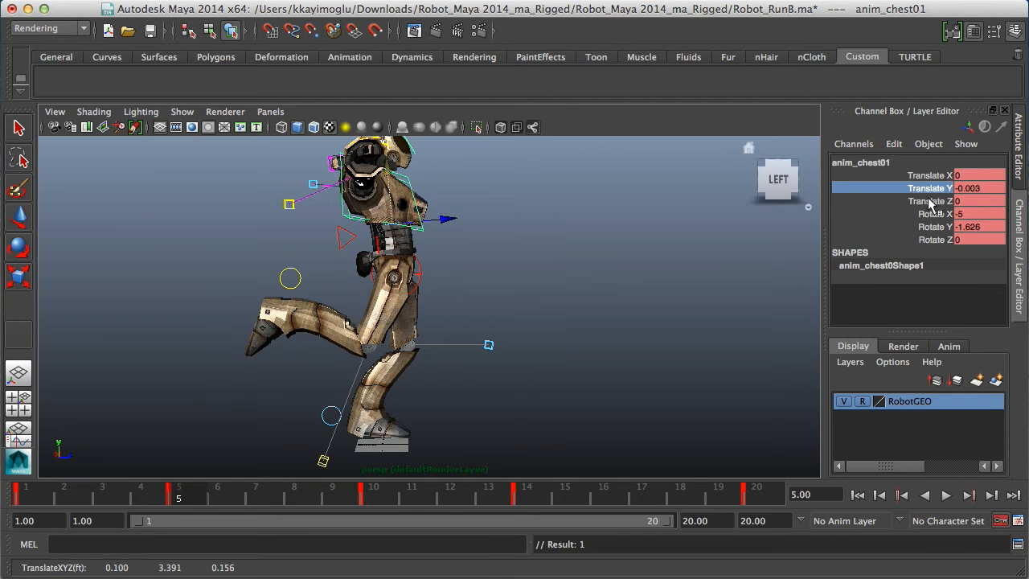
Set the chest control's Translate Y to -0.005 at frames 5 and 14
{"action": "key", "text": "alt+v"}
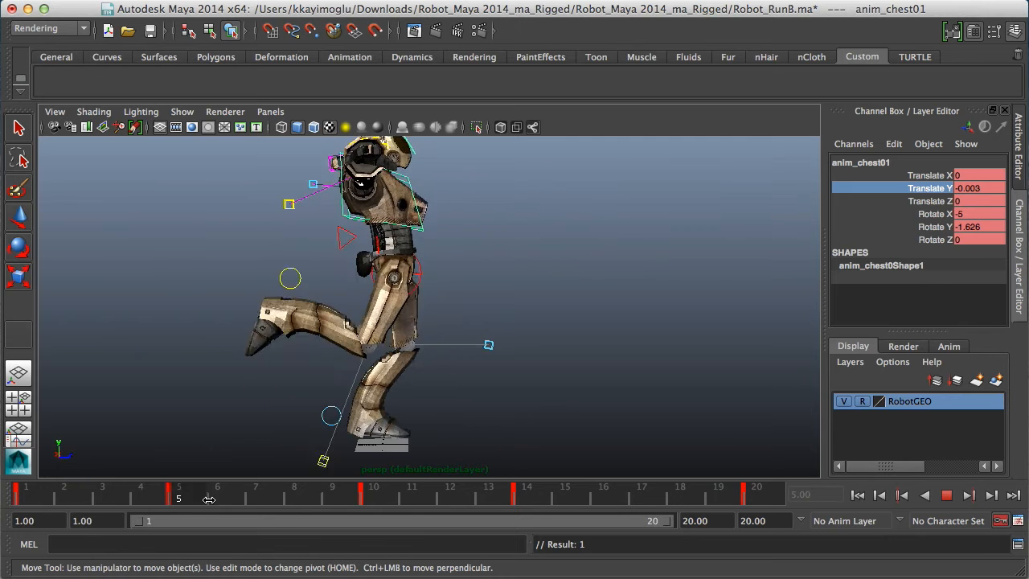
{"action": "key", "text": "alt+v"}
{"action": "left_click", "coordinate": [192, 502]}
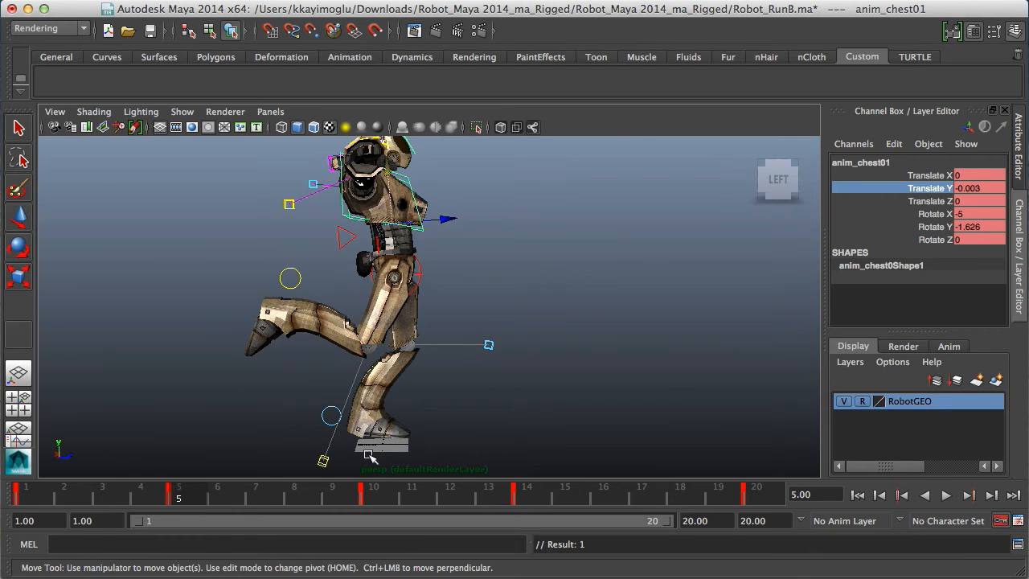
{"action": "double_click", "coordinate": [996, 187]}
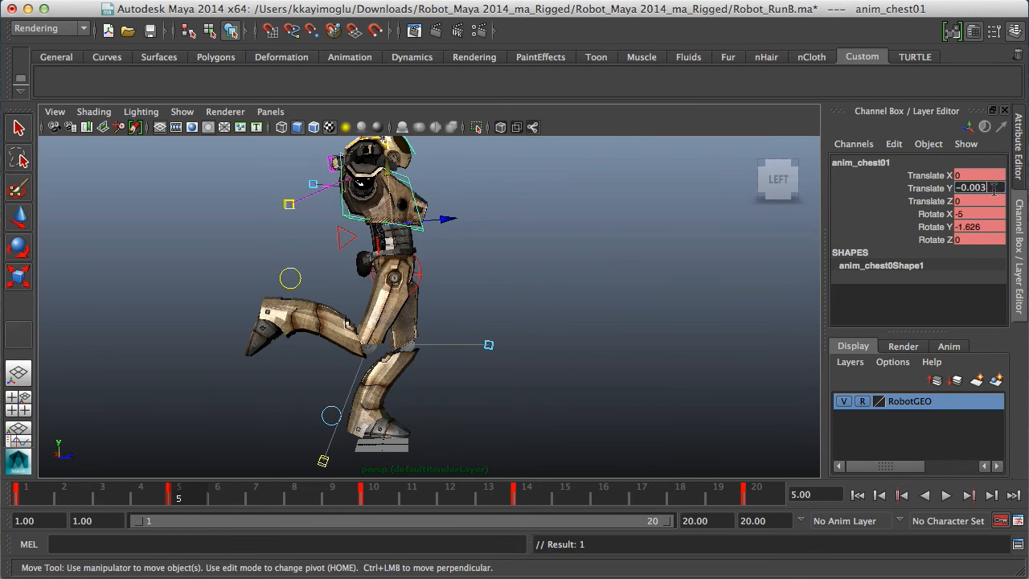
{"action": "key", "text": "Return"}
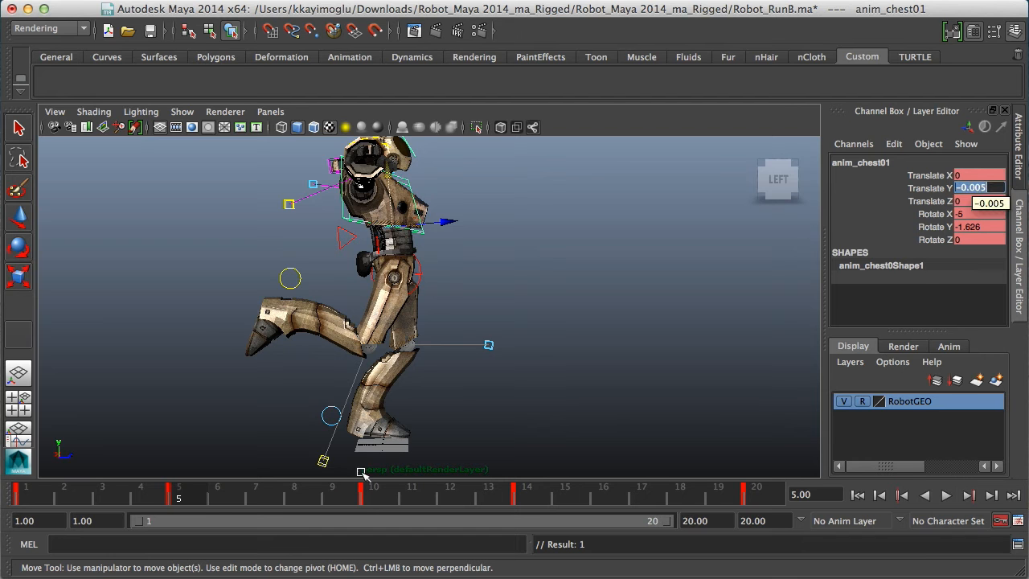
{"action": "left_click", "coordinate": [537, 500]}
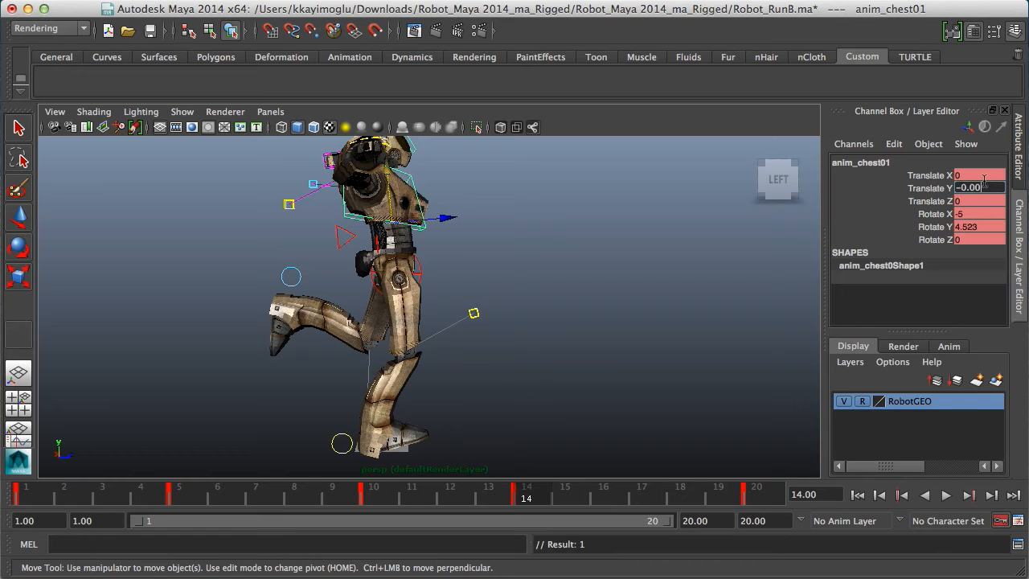
{"action": "key", "text": "Return"}
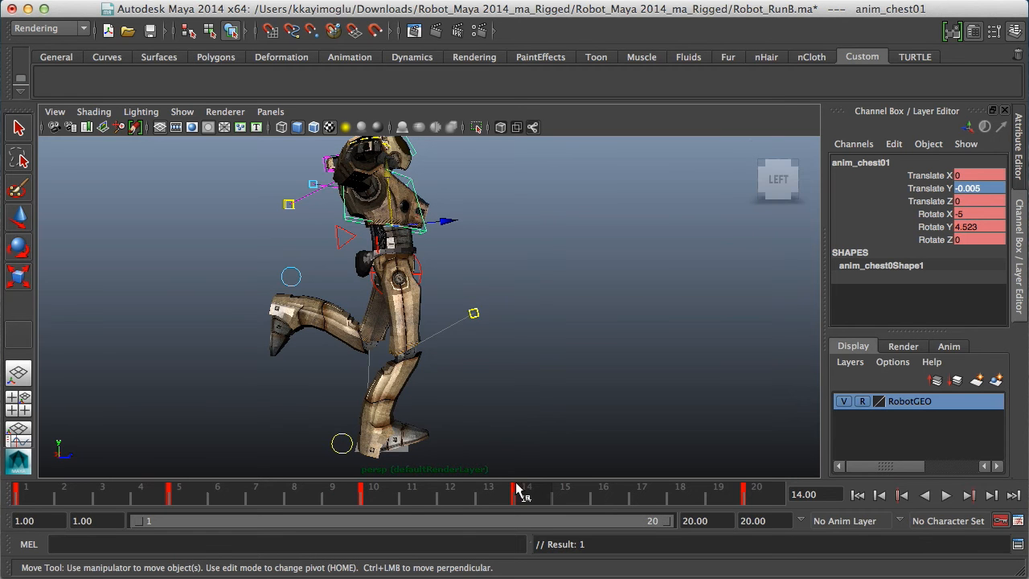
Scrub through the cycle and set the chest control's Translate Y to 0 at frame 10
{"action": "left_click_drag", "start_coordinate": [478, 497], "coordinate": [25, 492]}
{"action": "left_click", "coordinate": [374, 492]}
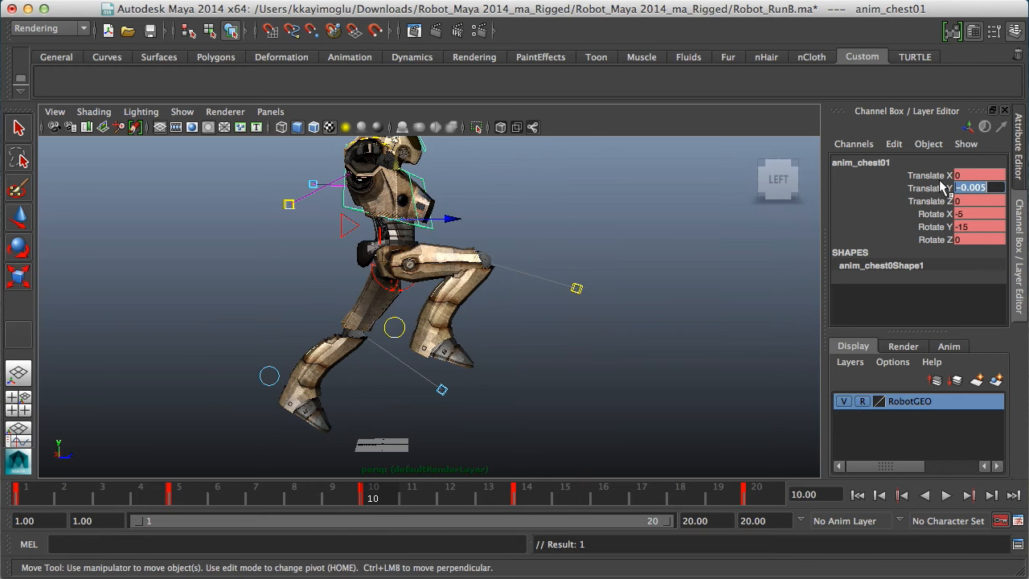
{"action": "key", "text": "Return"}
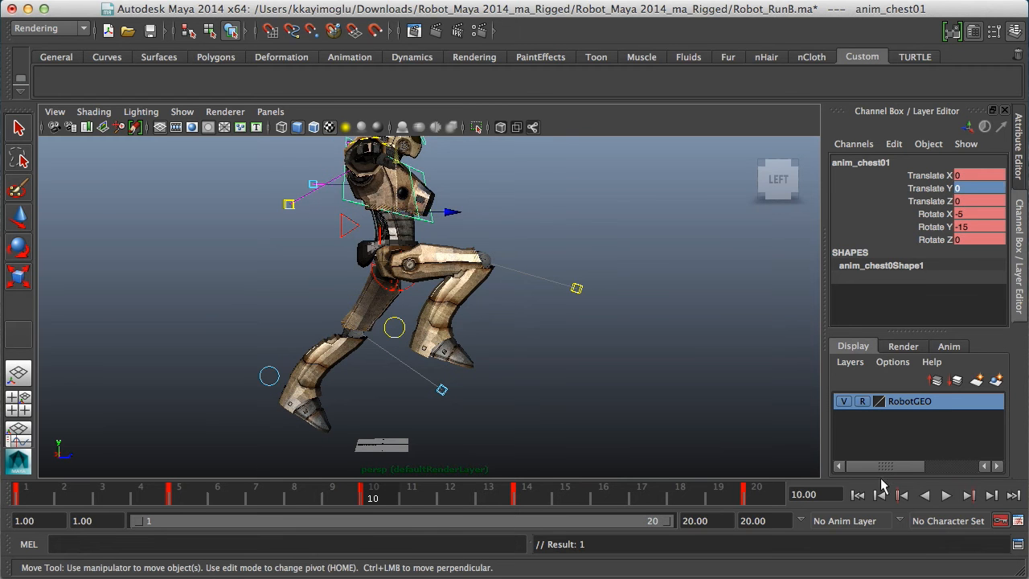
Play back the run cycle from the side and the front to review the chest's tilt and up-and-down movement
{"action": "left_click", "coordinate": [946, 495]}
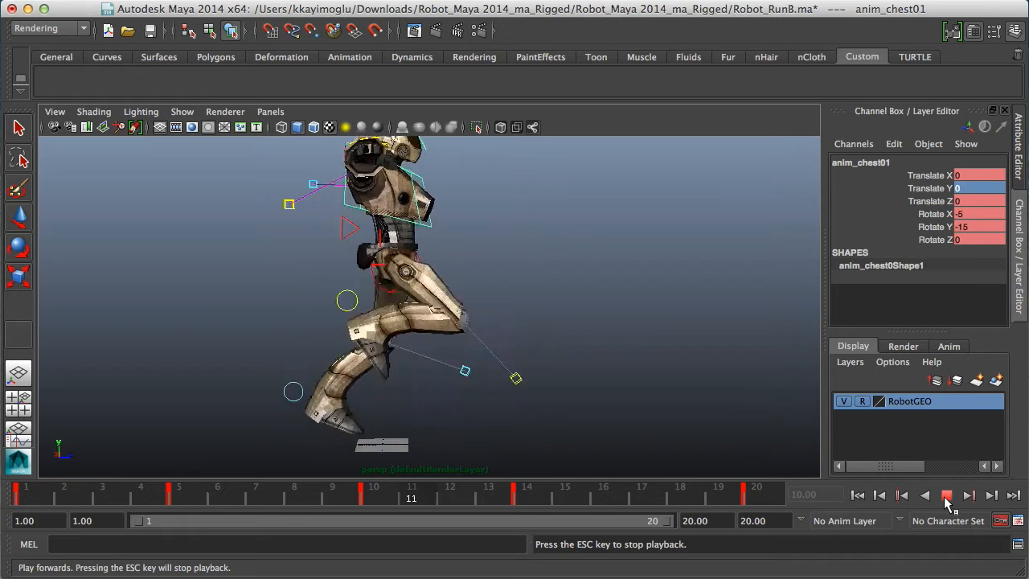
{"action": "left_click", "coordinate": [946, 499]}
{"action": "right_click_drag", "start_coordinate": [454, 402], "coordinate": [370, 406], "text": "alt"}
{"action": "left_click_drag", "start_coordinate": [503, 414], "coordinate": [322, 424], "text": "alt"}
{"action": "left_click", "coordinate": [947, 496]}
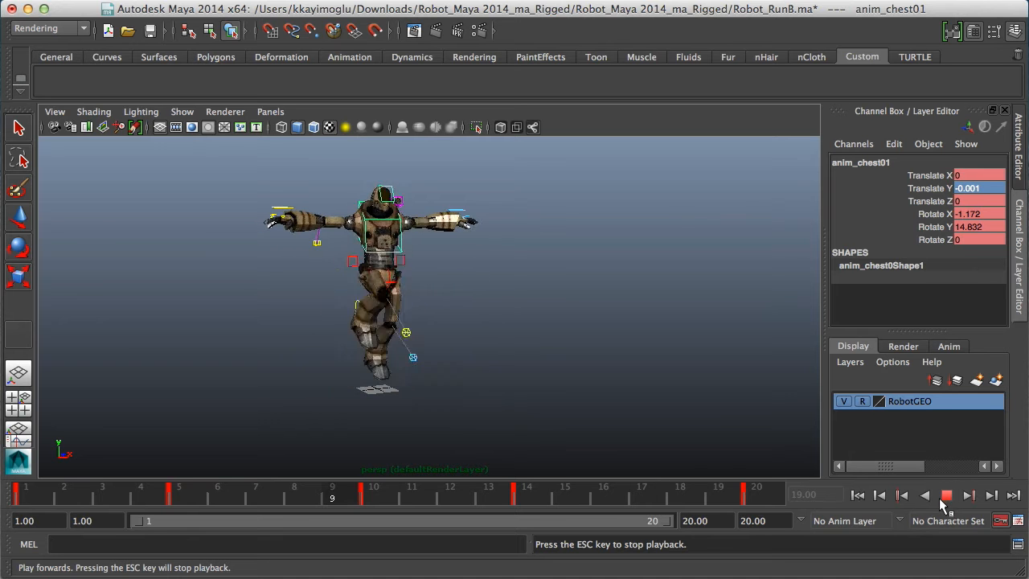
{"action": "left_click", "coordinate": [945, 495]}
{"action": "left_click_drag", "start_coordinate": [416, 364], "coordinate": [569, 367], "text": "alt"}
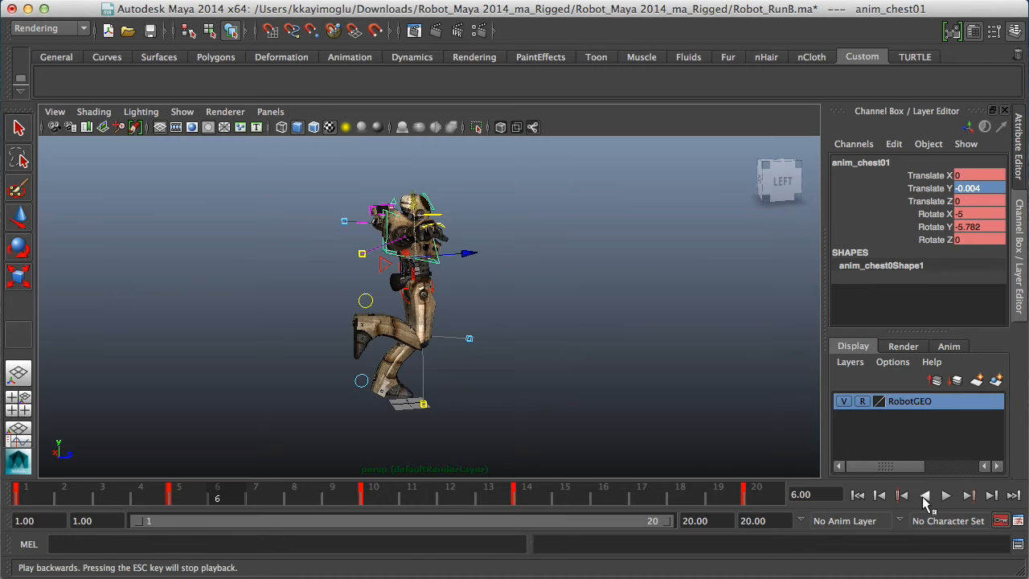
{"action": "left_click", "coordinate": [937, 496]}
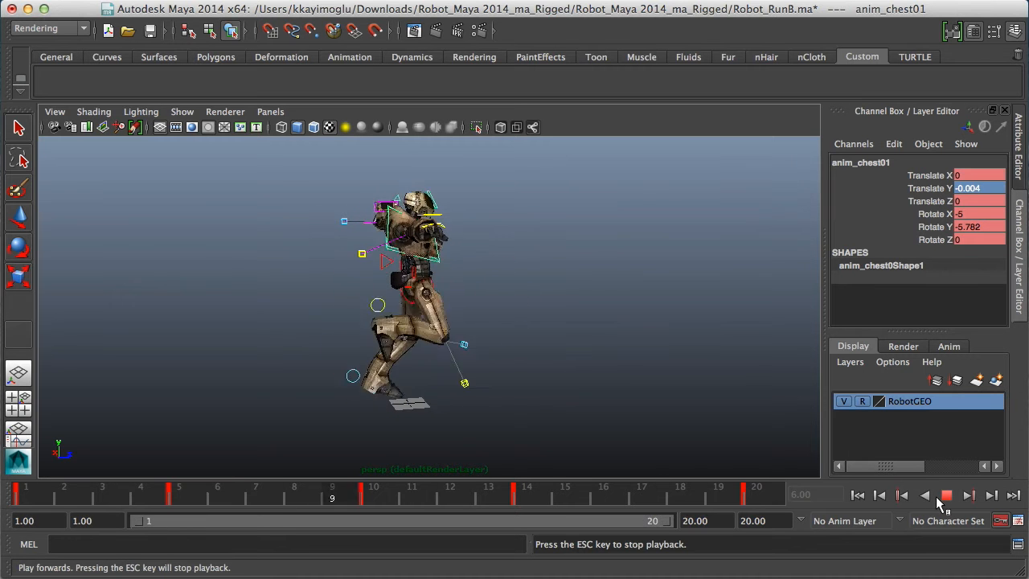
{"action": "left_click", "coordinate": [941, 497]}
Return to frame 1 and select the robot's right arm control
{"action": "scroll", "coordinate": [636, 361], "scroll_direction": "up", "scroll_amount": 5}
{"action": "left_click_drag", "start_coordinate": [749, 491], "coordinate": [5, 504]}
{"action": "middle_click_drag", "start_coordinate": [453, 362], "coordinate": [442, 400], "text": "alt"}
{"action": "left_click_drag", "start_coordinate": [441, 400], "coordinate": [542, 346], "text": "alt"}
{"action": "left_click", "coordinate": [601, 329]}
{"action": "left_click", "coordinate": [207, 215]}
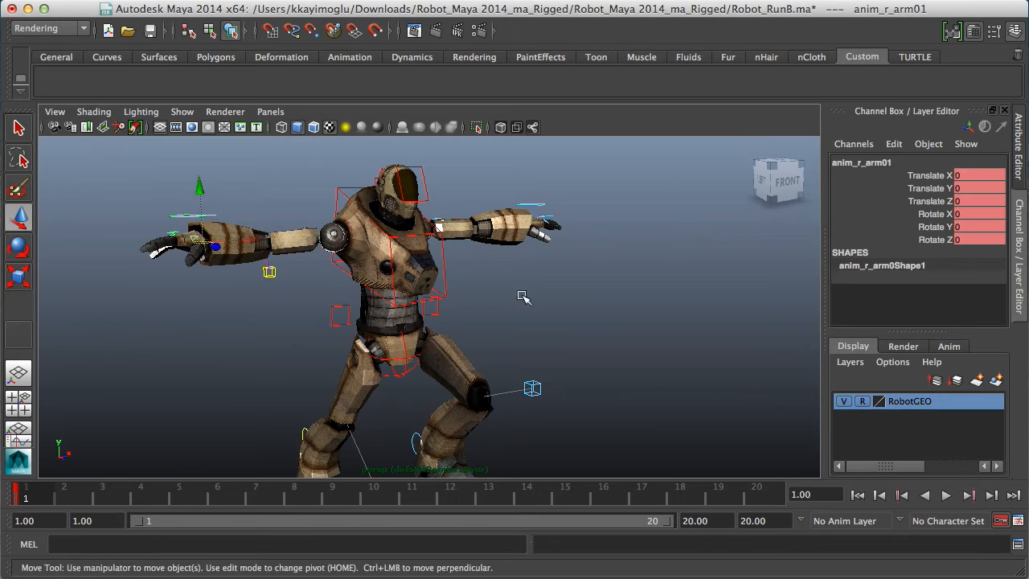
{"action": "scroll", "coordinate": [468, 299], "scroll_direction": "down", "scroll_amount": 8}
{"action": "left_click_drag", "start_coordinate": [305, 210], "coordinate": [357, 255]}
{"action": "scroll", "coordinate": [402, 301], "scroll_direction": "up", "scroll_amount": 4}
{"action": "key", "text": "super+z"}
{"action": "key", "text": "super+z"}
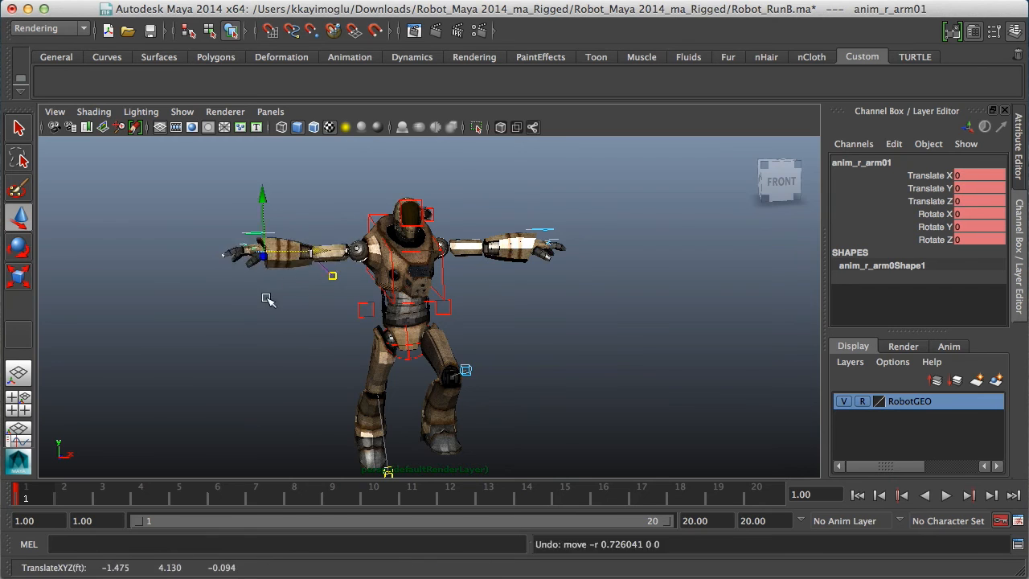
Select the three finger controls of the robot's right hand together, including the index and middle fingers
{"action": "scroll", "coordinate": [315, 302], "scroll_direction": "up", "scroll_amount": 4}
{"action": "middle_click_drag", "start_coordinate": [314, 302], "coordinate": [386, 282], "text": "alt"}
{"action": "left_click_drag", "start_coordinate": [382, 277], "coordinate": [364, 339], "text": "alt"}
{"action": "scroll", "coordinate": [384, 269], "scroll_direction": "up", "scroll_amount": 4}
{"action": "middle_click_drag", "start_coordinate": [384, 270], "coordinate": [414, 325], "text": "alt"}
{"action": "left_click_drag", "start_coordinate": [402, 321], "coordinate": [317, 358], "text": "alt"}
{"action": "scroll", "coordinate": [292, 289], "scroll_direction": "up", "scroll_amount": 4}
{"action": "middle_click_drag", "start_coordinate": [284, 285], "coordinate": [418, 281], "text": "alt"}
{"action": "scroll", "coordinate": [435, 246], "scroll_direction": "up", "scroll_amount": 5}
{"action": "middle_click_drag", "start_coordinate": [338, 236], "coordinate": [475, 329], "text": "alt"}
{"action": "scroll", "coordinate": [517, 259], "scroll_direction": "up", "scroll_amount": 5}
{"action": "left_click", "coordinate": [326, 247]}
{"action": "left_click_drag", "start_coordinate": [394, 289], "coordinate": [405, 244], "text": "alt"}
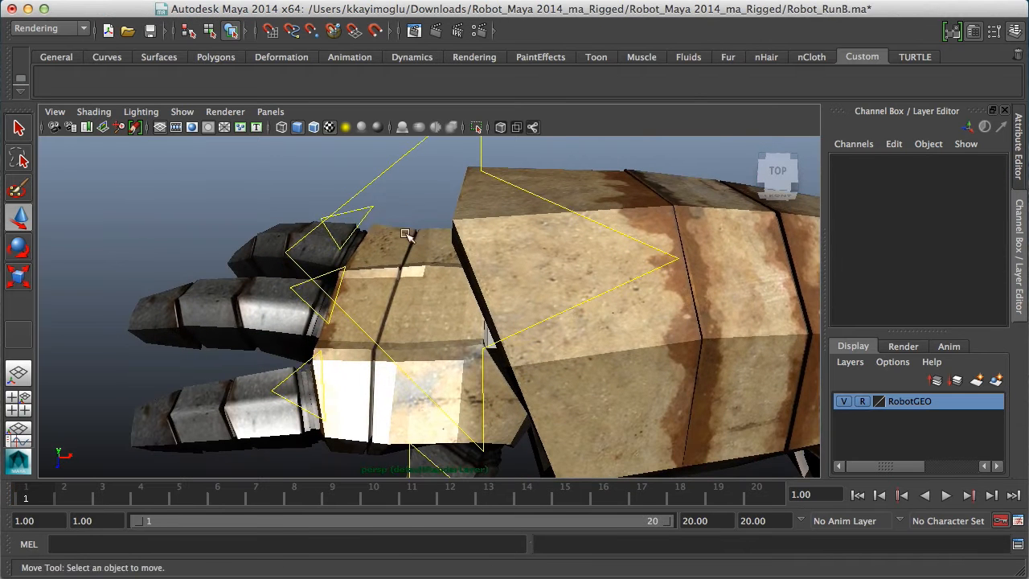
{"action": "left_click", "coordinate": [371, 216]}
{"action": "left_click", "coordinate": [316, 362]}
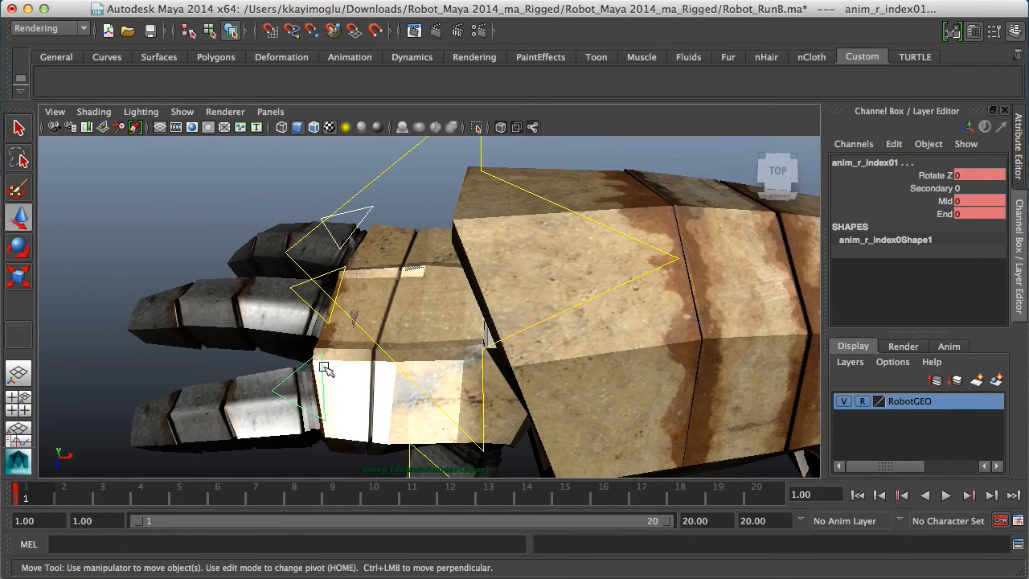
{"action": "left_click", "coordinate": [298, 290]}
Curl the right hand's fingers to a Rotate Z of about -57 and the thumb to about -23
{"action": "scroll", "coordinate": [464, 315], "scroll_direction": "down", "scroll_amount": 2}
{"action": "middle_click_drag", "start_coordinate": [420, 382], "coordinate": [374, 316], "text": "alt"}
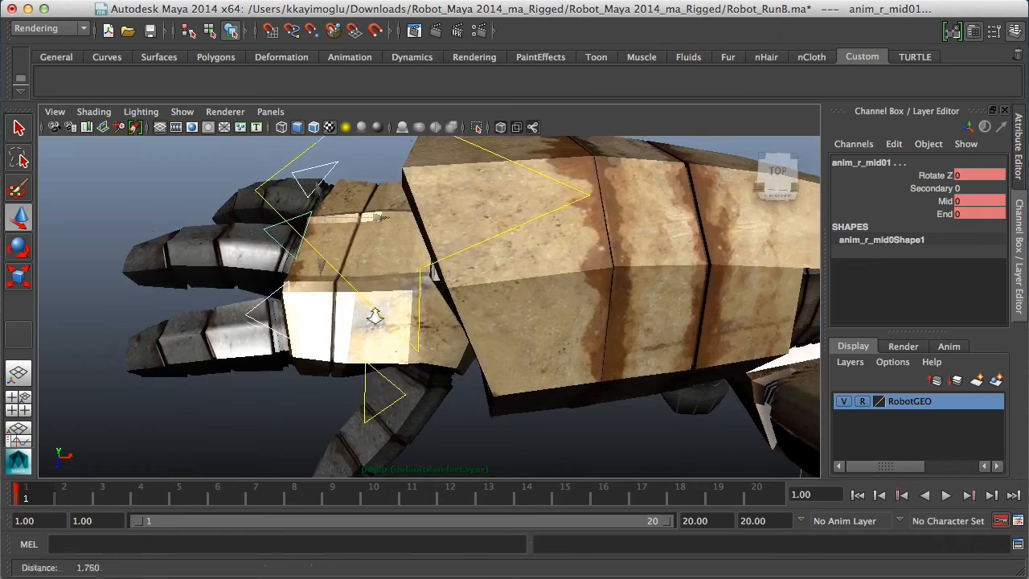
{"action": "left_click", "coordinate": [384, 376]}
{"action": "scroll", "coordinate": [422, 337], "scroll_direction": "down", "scroll_amount": 3}
{"action": "key", "text": "e"}
{"action": "left_click_drag", "start_coordinate": [387, 211], "coordinate": [320, 180]}
{"action": "mouse_move", "coordinate": [378, 282]}
{"action": "left_mouse_down", "text": "alt"}
{"action": "mouse_move", "coordinate": [384, 212]}
{"action": "mouse_move", "coordinate": [378, 234]}
{"action": "mouse_move", "coordinate": [457, 281]}
{"action": "mouse_move", "coordinate": [395, 281]}
{"action": "left_mouse_up", "text": "alt"}
{"action": "left_click", "coordinate": [473, 239]}
{"action": "left_click", "coordinate": [468, 231]}
{"action": "left_click_drag", "start_coordinate": [468, 231], "coordinate": [345, 242], "text": "alt"}
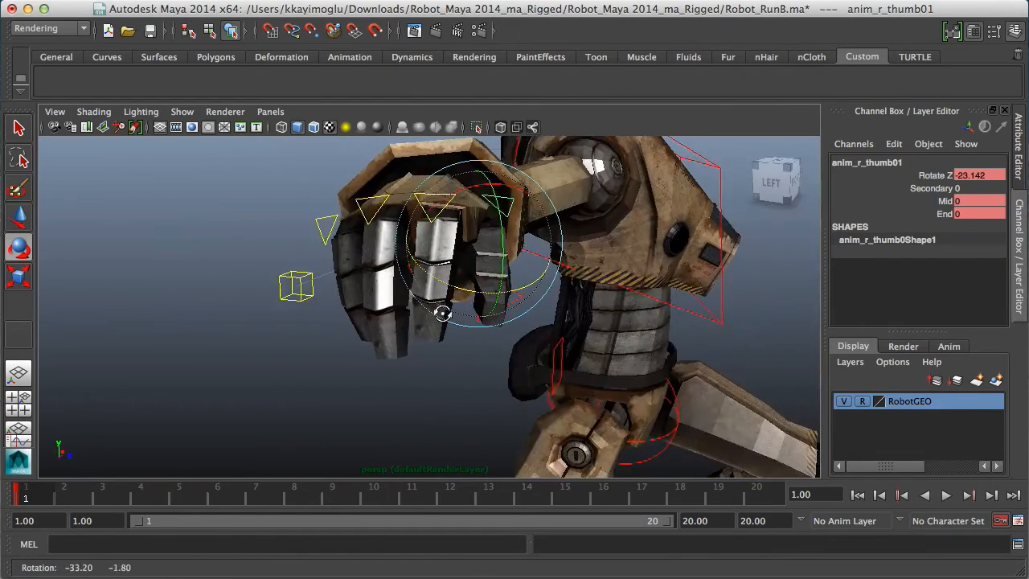
Curl the right hand's three finger controls further, to a Rotate Z of about -68.5 and a Mid value of -38.9
{"action": "left_click", "coordinate": [335, 225]}
{"action": "key", "text": "q"}
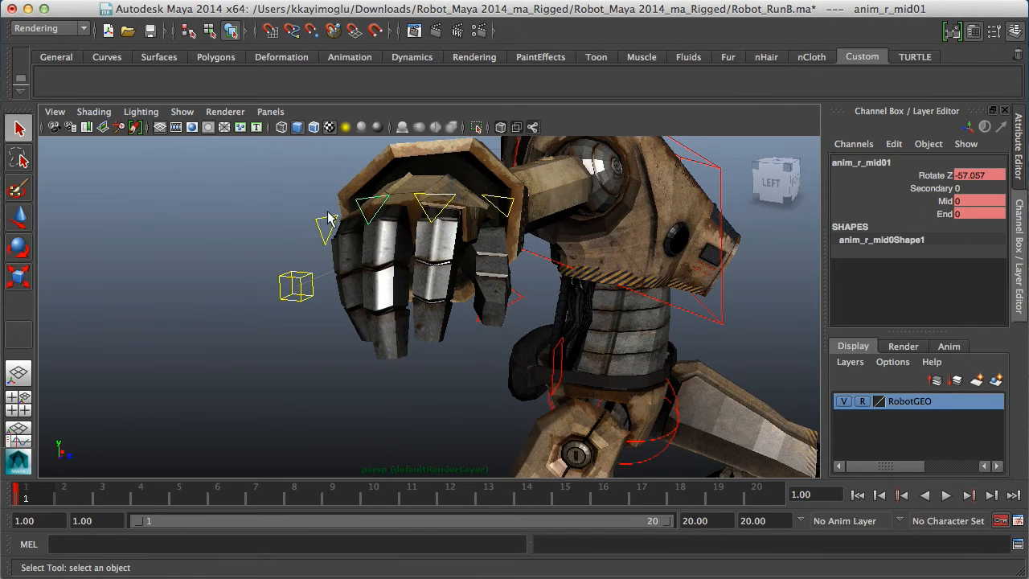
{"action": "left_click", "coordinate": [324, 229]}
{"action": "left_click", "coordinate": [445, 201]}
{"action": "left_click_drag", "start_coordinate": [444, 201], "coordinate": [383, 250], "text": "alt"}
{"action": "key", "text": "e"}
{"action": "left_click_drag", "start_coordinate": [314, 276], "coordinate": [341, 289]}
{"action": "left_click", "coordinate": [935, 201]}
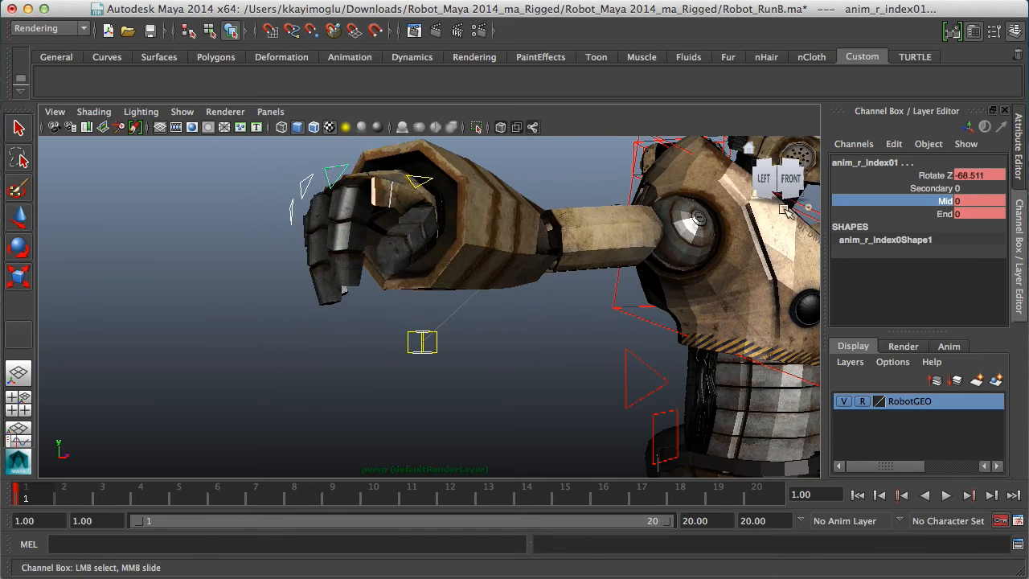
{"action": "middle_click_drag", "start_coordinate": [266, 391], "coordinate": [477, 389]}
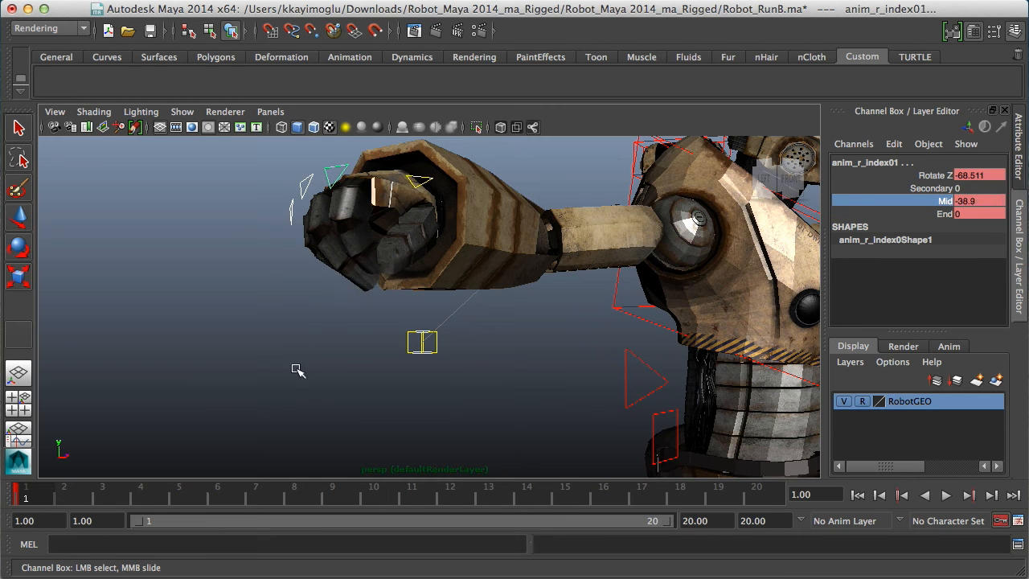
Curl the right hand's selected finger controls into a tighter fist, with a Mid value of about -51.5 and an End value of about -41.9
{"action": "left_click", "coordinate": [946, 214]}
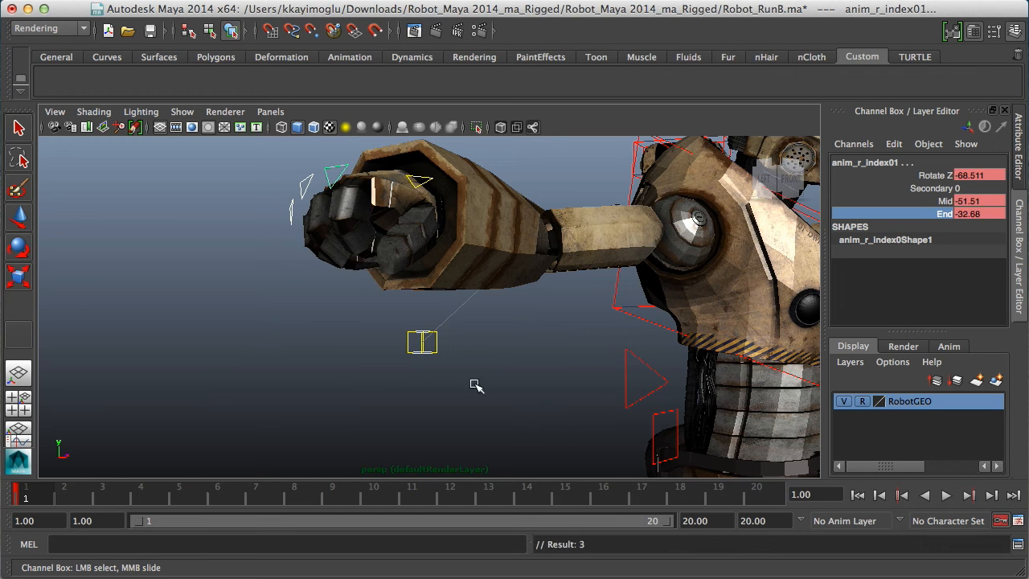
{"action": "left_click_drag", "start_coordinate": [351, 401], "coordinate": [384, 400], "text": "alt"}
{"action": "middle_click_drag", "start_coordinate": [383, 400], "coordinate": [441, 362], "text": "alt"}
{"action": "right_click_drag", "start_coordinate": [440, 362], "coordinate": [517, 317], "text": "alt"}
{"action": "left_click_drag", "start_coordinate": [517, 317], "coordinate": [472, 325], "text": "alt"}
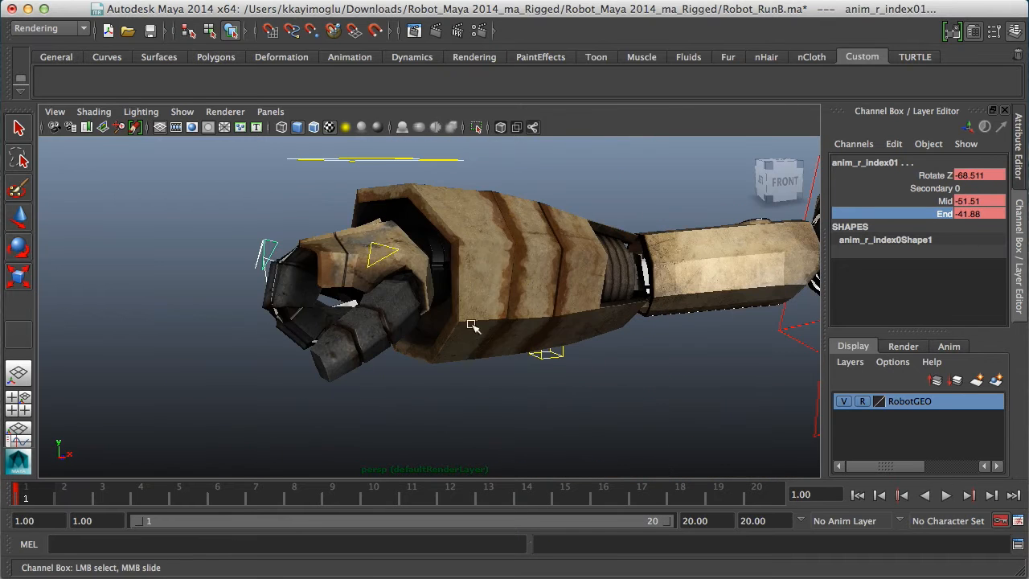
Curl the right thumb control to a Mid value of about -30 and an End value of about -31.3
{"action": "left_click", "coordinate": [391, 249]}
{"action": "left_click", "coordinate": [948, 201]}
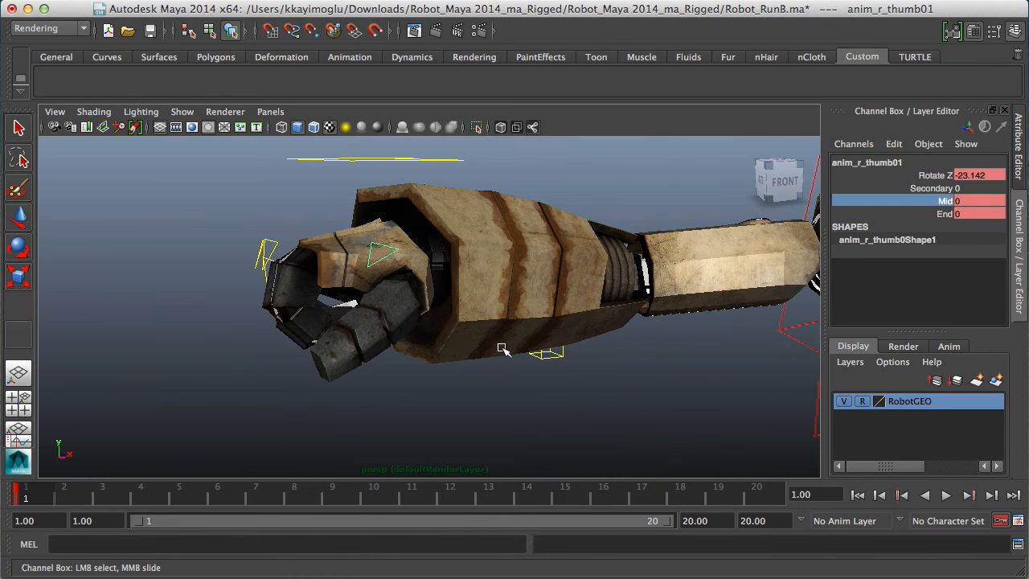
{"action": "middle_click_drag", "start_coordinate": [321, 375], "coordinate": [226, 417]}
{"action": "left_click", "coordinate": [946, 214]}
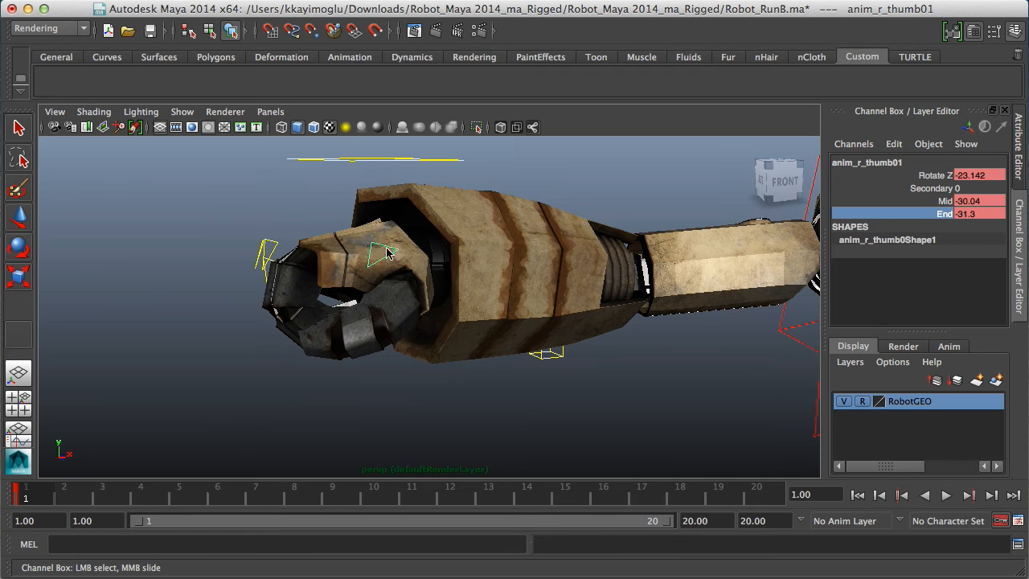
Select the right arm control and lower the arm beside the body, to about Translate X 0.078 and Translate Y -0.05
{"action": "left_click_drag", "start_coordinate": [399, 277], "coordinate": [512, 302], "text": "alt"}
{"action": "key", "text": "e"}
{"action": "left_click_drag", "start_coordinate": [433, 334], "coordinate": [670, 324]}
{"action": "left_click", "coordinate": [670, 324]}
{"action": "left_click", "coordinate": [530, 295]}
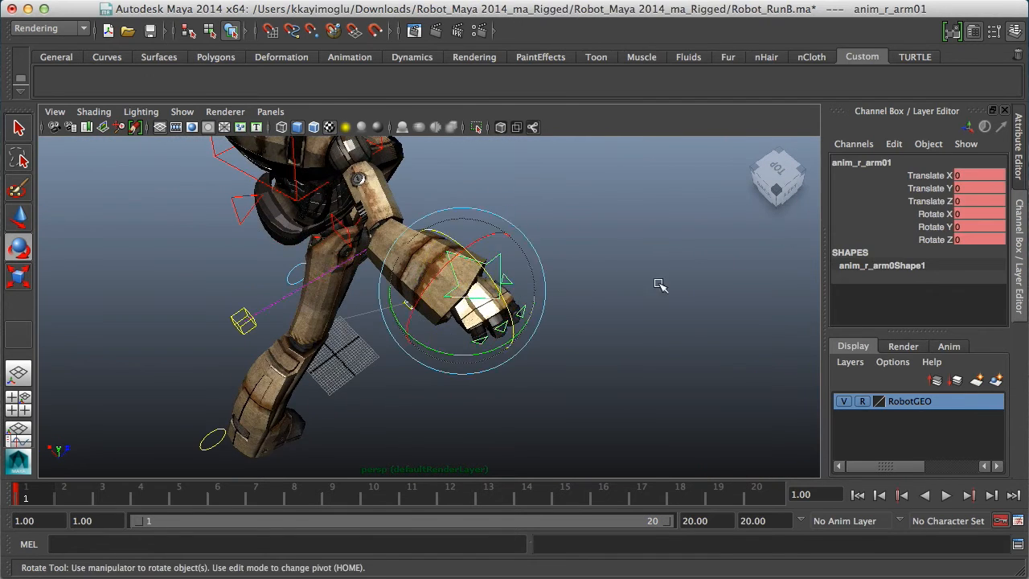
{"action": "key", "text": "w"}
{"action": "left_click_drag", "start_coordinate": [531, 296], "coordinate": [395, 271], "text": "alt"}
{"action": "right_click_drag", "start_coordinate": [492, 291], "coordinate": [523, 292], "text": "alt"}
{"action": "left_click_drag", "start_coordinate": [523, 292], "coordinate": [496, 297], "text": "alt"}
{"action": "right_click_drag", "start_coordinate": [495, 296], "coordinate": [531, 287], "text": "alt"}
{"action": "key", "text": "e"}
{"action": "left_click_drag", "start_coordinate": [418, 345], "coordinate": [513, 325], "text": "alt"}
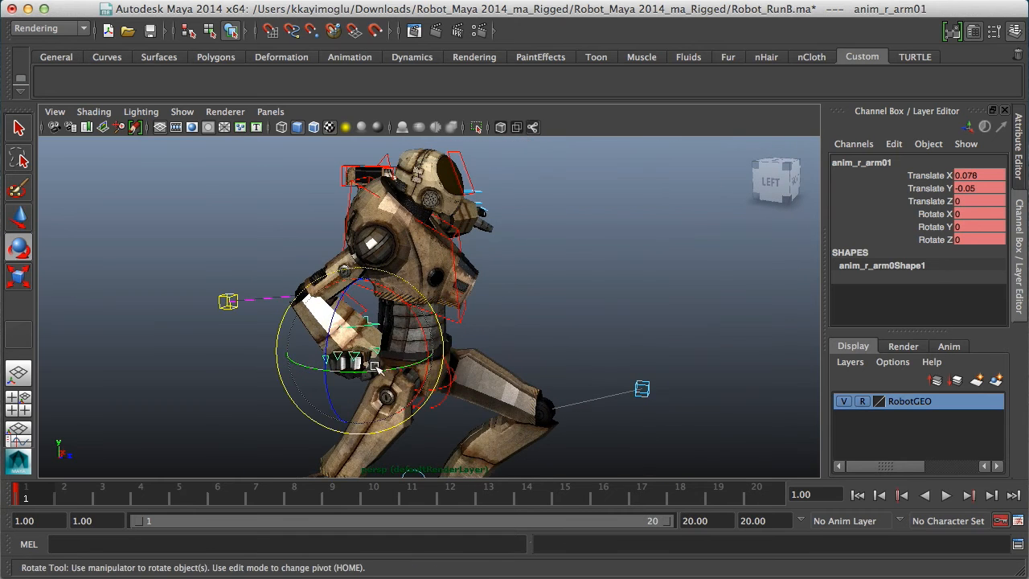
Move the right arm control forward to about Translate Z 0.056
{"action": "middle_click_drag", "start_coordinate": [516, 302], "coordinate": [492, 254], "text": "alt"}
{"action": "right_click_drag", "start_coordinate": [491, 254], "coordinate": [499, 290], "text": "alt"}
{"action": "key", "text": "w"}
{"action": "left_click_drag", "start_coordinate": [371, 302], "coordinate": [508, 297]}
{"action": "left_click_drag", "start_coordinate": [593, 287], "coordinate": [485, 287], "text": "alt"}
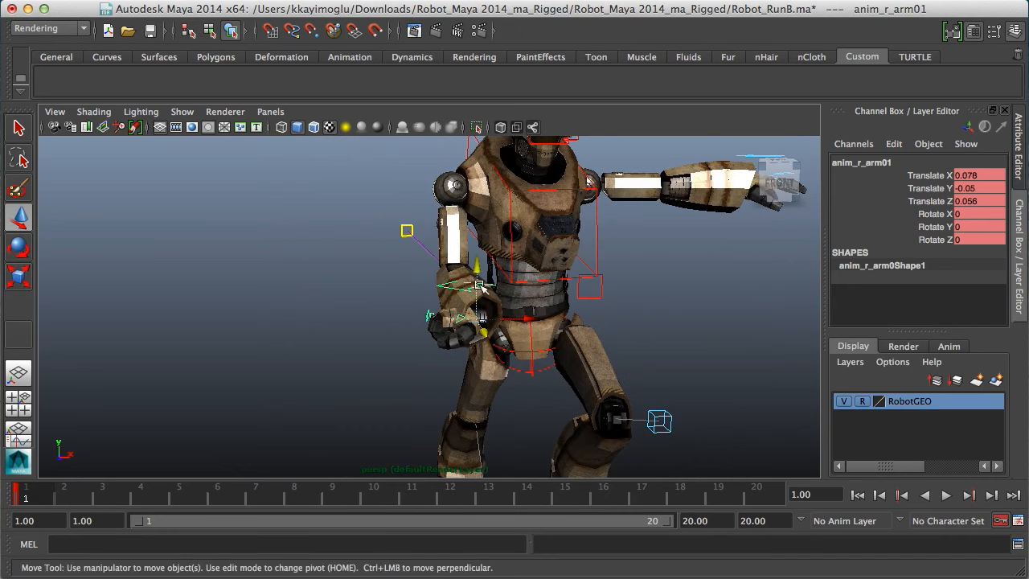
Rotate the right arm control so the fist faces inward, to about Rotate X -64.7, Rotate Y 115.5 and Rotate Z -15.7
{"action": "key", "text": "e"}
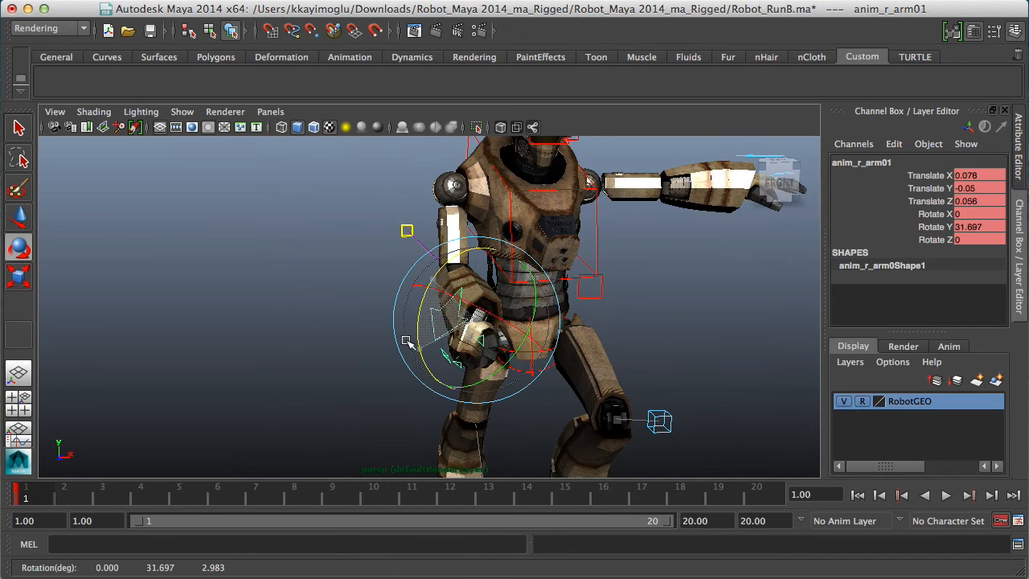
{"action": "left_click_drag", "start_coordinate": [486, 338], "coordinate": [445, 311], "text": "alt"}
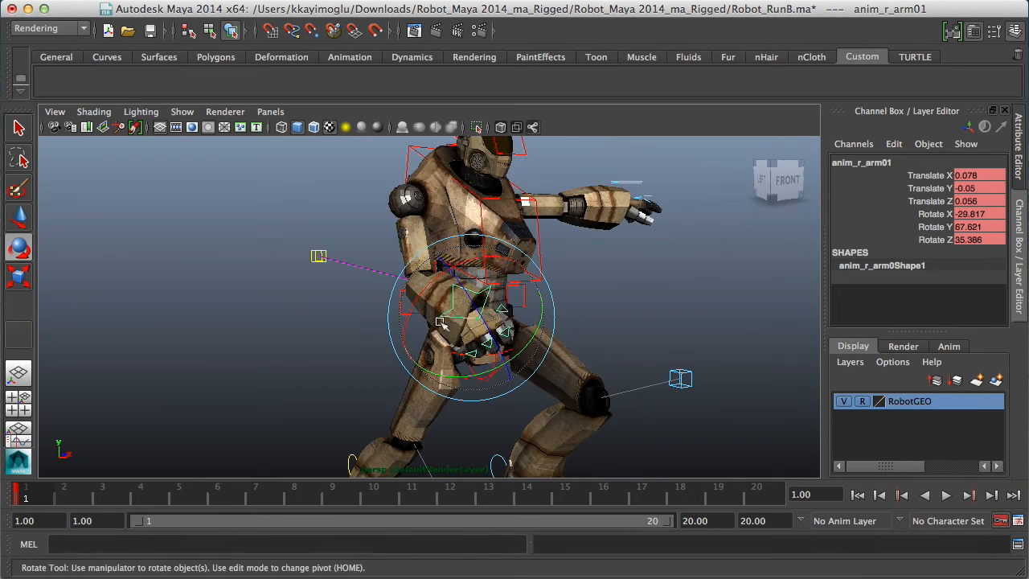
{"action": "left_click_drag", "start_coordinate": [503, 344], "coordinate": [516, 365], "text": "alt"}
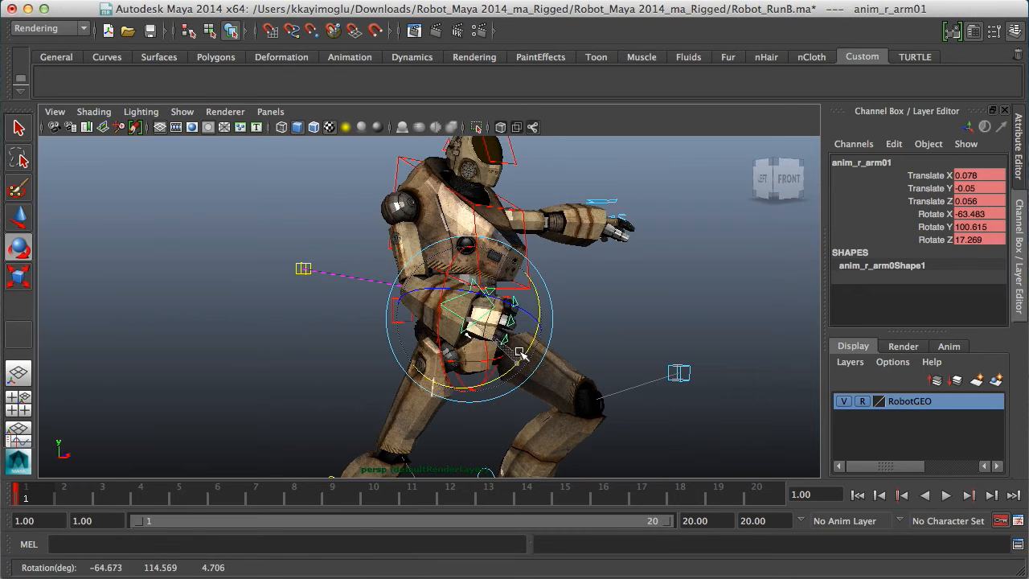
{"action": "left_click_drag", "start_coordinate": [571, 303], "coordinate": [482, 270], "text": "alt"}
Raise the right arm control in front of the torso, to about Translate X 0.081, Translate Y -0.021 and Translate Z 0.067
{"action": "key", "text": "w"}
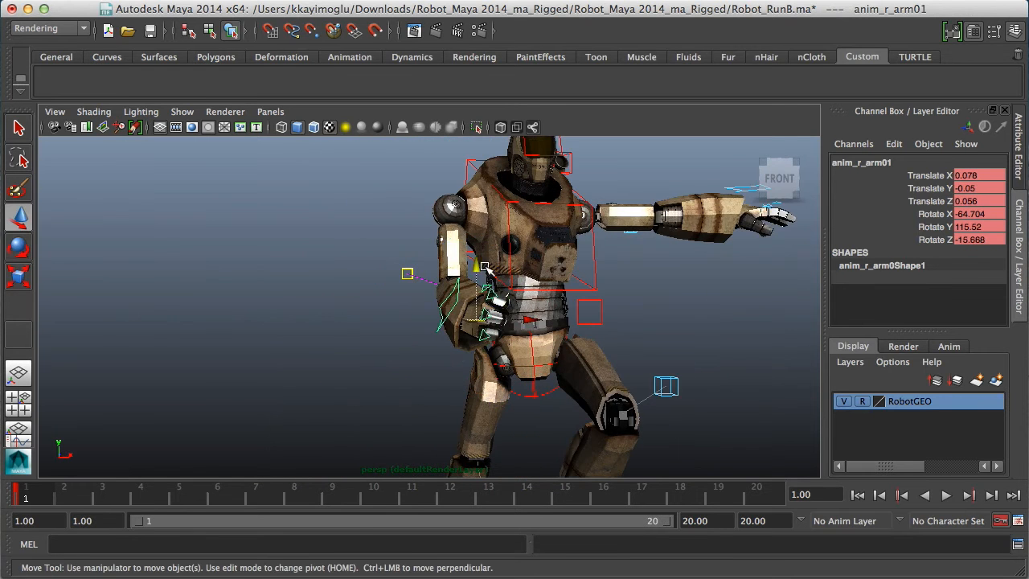
{"action": "left_click_drag", "start_coordinate": [568, 264], "coordinate": [508, 378], "text": "alt"}
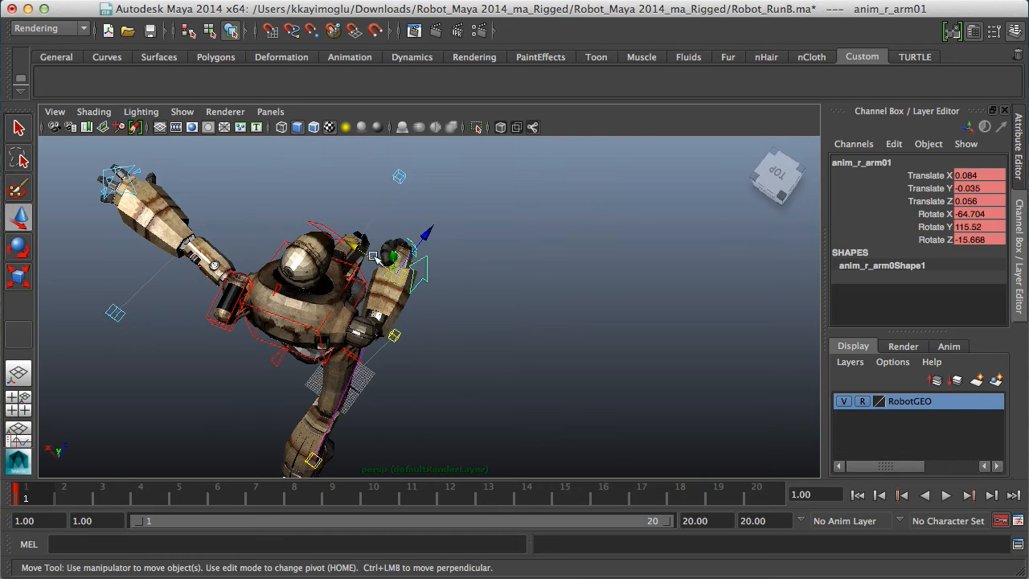
{"action": "left_click_drag", "start_coordinate": [366, 252], "coordinate": [547, 296], "text": "alt"}
{"action": "scroll", "coordinate": [482, 293], "scroll_direction": "up", "scroll_amount": 3}
{"action": "left_click_drag", "start_coordinate": [483, 293], "coordinate": [522, 280], "text": "alt"}
{"action": "left_click_drag", "start_coordinate": [445, 242], "coordinate": [445, 224]}
{"action": "left_click_drag", "start_coordinate": [489, 275], "coordinate": [494, 276]}
{"action": "right_click_drag", "start_coordinate": [470, 277], "coordinate": [463, 260], "text": "alt"}
{"action": "middle_click_drag", "start_coordinate": [463, 260], "coordinate": [456, 233], "text": "alt"}
Move the right elbow control to about Translate X 0.024 and Translate Y -0.027
{"action": "left_click_drag", "start_coordinate": [492, 328], "coordinate": [701, 342], "text": "alt"}
{"action": "left_click", "coordinate": [424, 323]}
{"action": "left_click_drag", "start_coordinate": [459, 352], "coordinate": [465, 359], "text": "alt"}
{"action": "left_click_drag", "start_coordinate": [386, 331], "coordinate": [382, 331]}
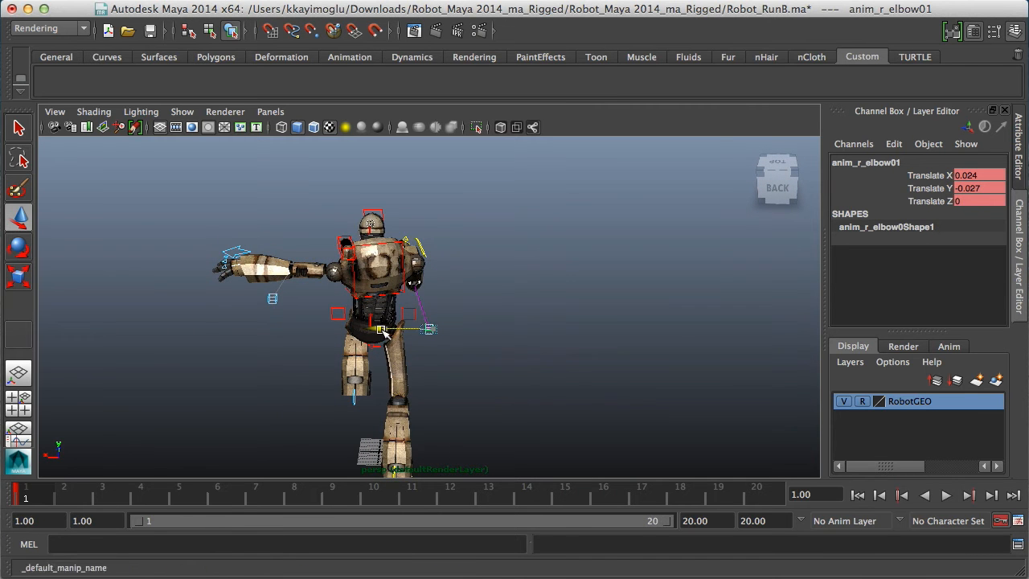
{"action": "left_click_drag", "start_coordinate": [468, 367], "coordinate": [538, 336], "text": "alt"}
{"action": "middle_click_drag", "start_coordinate": [538, 336], "coordinate": [518, 321], "text": "alt"}
{"action": "left_click_drag", "start_coordinate": [520, 323], "coordinate": [213, 438], "text": "alt"}
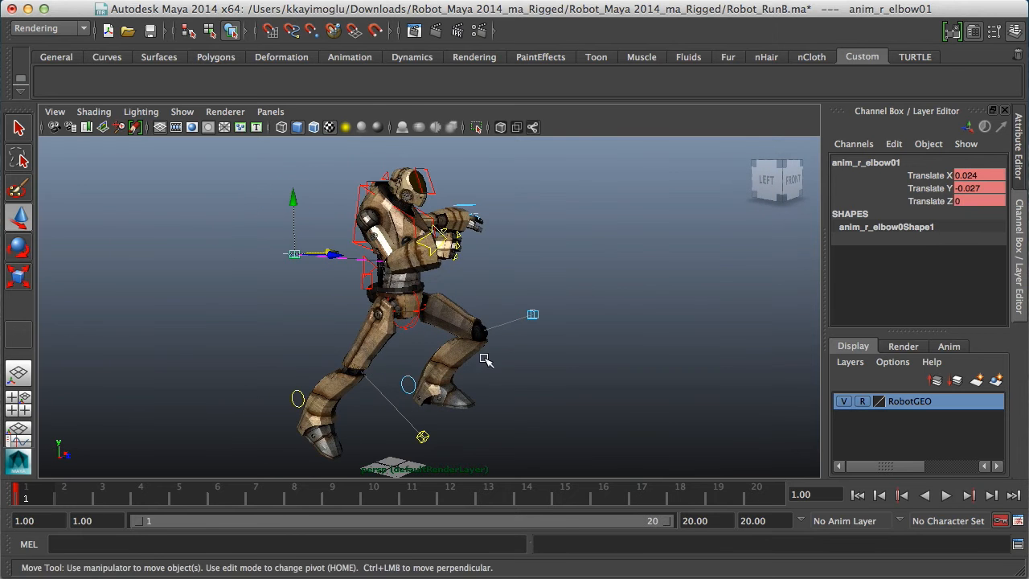
Select the right arm and elbow controls together and copy their frame 1 keys to frame 20
{"action": "left_click_drag", "start_coordinate": [492, 344], "coordinate": [427, 400], "text": "alt"}
{"action": "right_click_drag", "start_coordinate": [427, 400], "coordinate": [489, 354], "text": "alt"}
{"action": "left_click_drag", "start_coordinate": [488, 354], "coordinate": [513, 334], "text": "alt"}
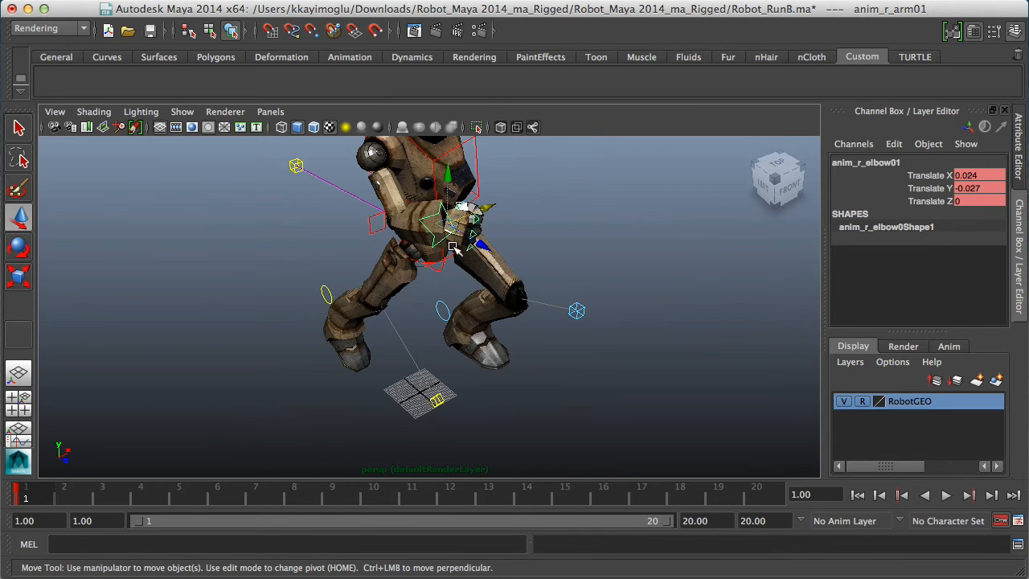
{"action": "left_click", "coordinate": [296, 165], "text": "shift"}
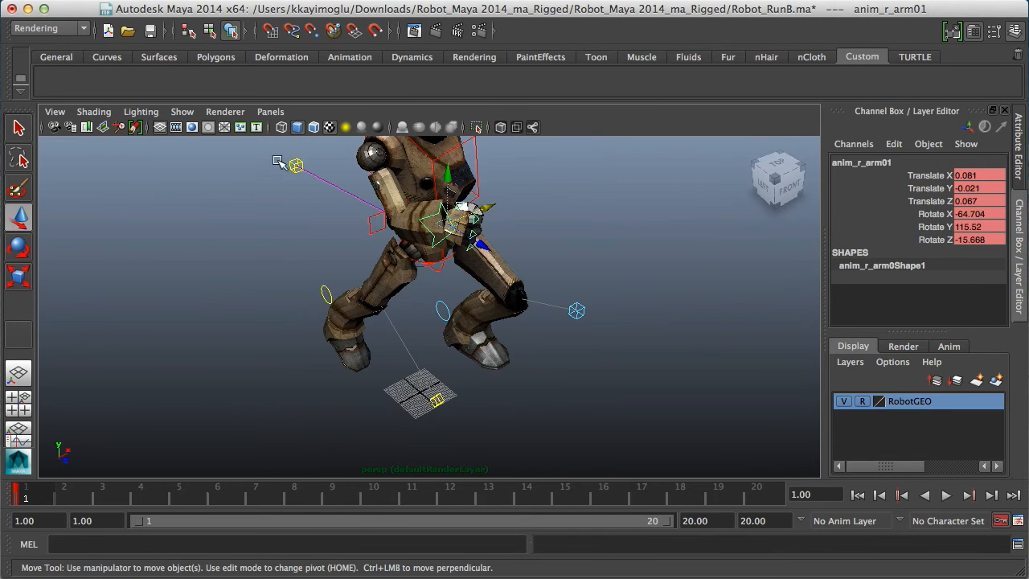
{"action": "right_click", "coordinate": [37, 496]}
{"action": "left_click", "coordinate": [69, 521]}
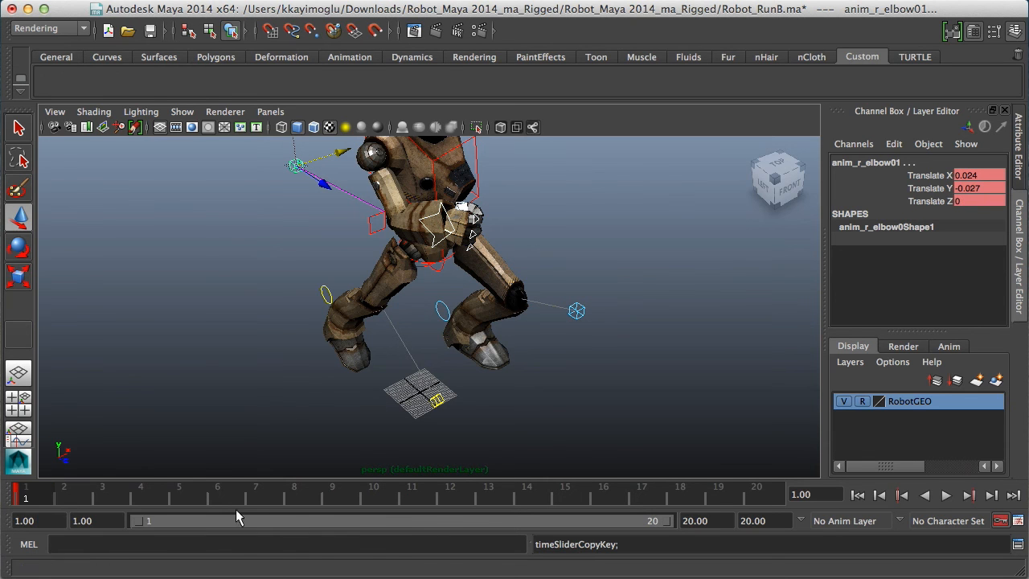
{"action": "left_click", "coordinate": [768, 499]}
{"action": "right_click", "coordinate": [763, 498]}
{"action": "mouse_move", "coordinate": [812, 534]}
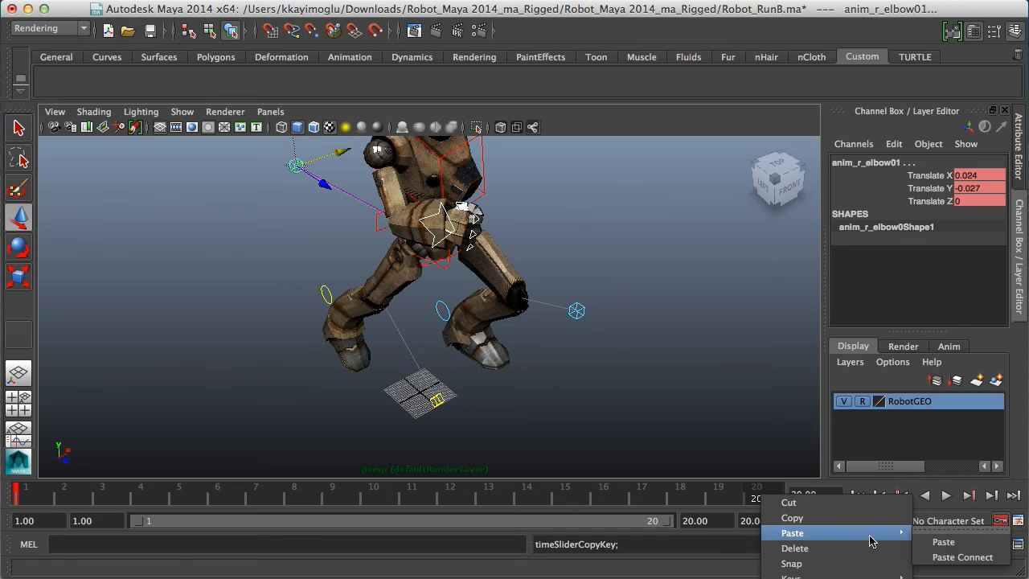
{"action": "left_click", "coordinate": [933, 543]}
Go to frame 10, select the right arm control and pull the arm down and back beside the hip
{"action": "left_click_drag", "start_coordinate": [581, 395], "coordinate": [603, 366], "text": "alt"}
{"action": "right_click_drag", "start_coordinate": [525, 384], "coordinate": [458, 422], "text": "alt"}
{"action": "mouse_move", "coordinate": [354, 503]}
{"action": "left_mouse_down"}
{"action": "mouse_move", "coordinate": [69, 503]}
{"action": "mouse_move", "coordinate": [372, 502]}
{"action": "left_mouse_up"}
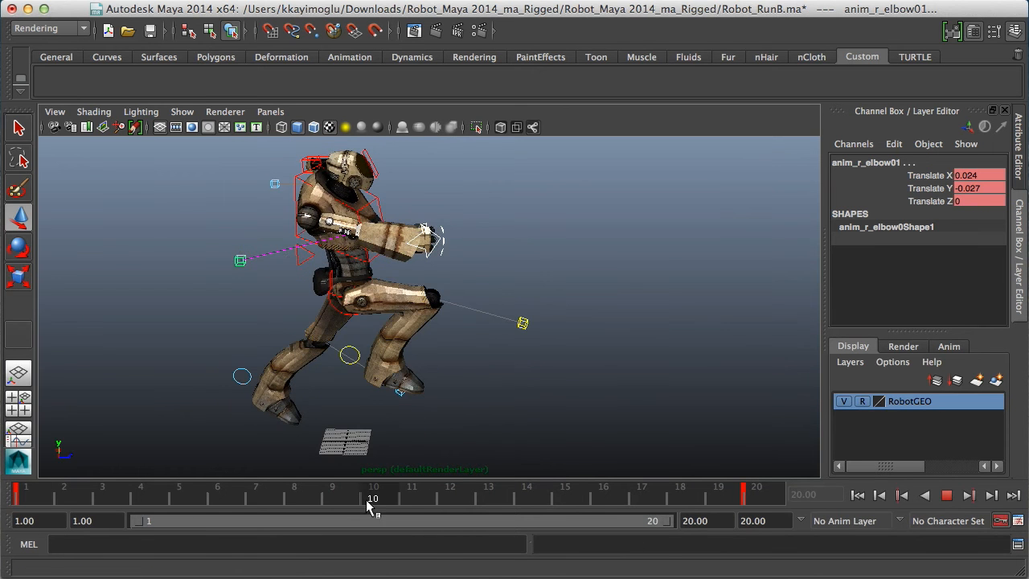
{"action": "left_click", "coordinate": [427, 250]}
{"action": "left_click_drag", "start_coordinate": [437, 274], "coordinate": [351, 256], "text": "alt"}
{"action": "left_click_drag", "start_coordinate": [294, 195], "coordinate": [295, 255]}
{"action": "right_click_drag", "start_coordinate": [339, 242], "coordinate": [377, 234], "text": "alt"}
{"action": "left_click_drag", "start_coordinate": [377, 234], "coordinate": [426, 225], "text": "alt"}
{"action": "right_click_drag", "start_coordinate": [408, 232], "coordinate": [424, 230], "text": "alt"}
Refine the right arm control's frame 10 pose to Translate 0.069, -0.051, -0.036 and Rotate about -23.1, 7.4, 78.4
{"action": "key", "text": "e"}
{"action": "left_click_drag", "start_coordinate": [505, 265], "coordinate": [415, 284], "text": "alt"}
{"action": "left_click_drag", "start_coordinate": [475, 258], "coordinate": [325, 305], "text": "alt"}
{"action": "key", "text": "w"}
{"action": "left_click_drag", "start_coordinate": [275, 247], "coordinate": [275, 232]}
{"action": "right_click_drag", "start_coordinate": [312, 233], "coordinate": [331, 233], "text": "alt"}
{"action": "key", "text": "e"}
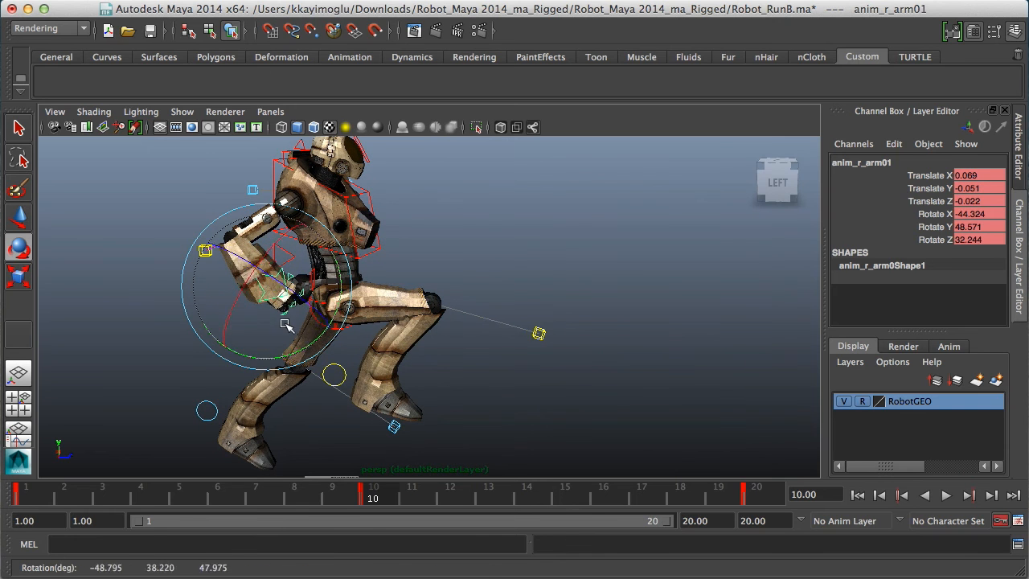
{"action": "left_click_drag", "start_coordinate": [333, 304], "coordinate": [332, 310]}
{"action": "left_click_drag", "start_coordinate": [332, 310], "coordinate": [199, 260], "text": "alt"}
Move the right elbow control at frame 10 to about Translate X 0.035, Y -0.015 and Z -0.033, and play the cycle
{"action": "key", "text": "w"}
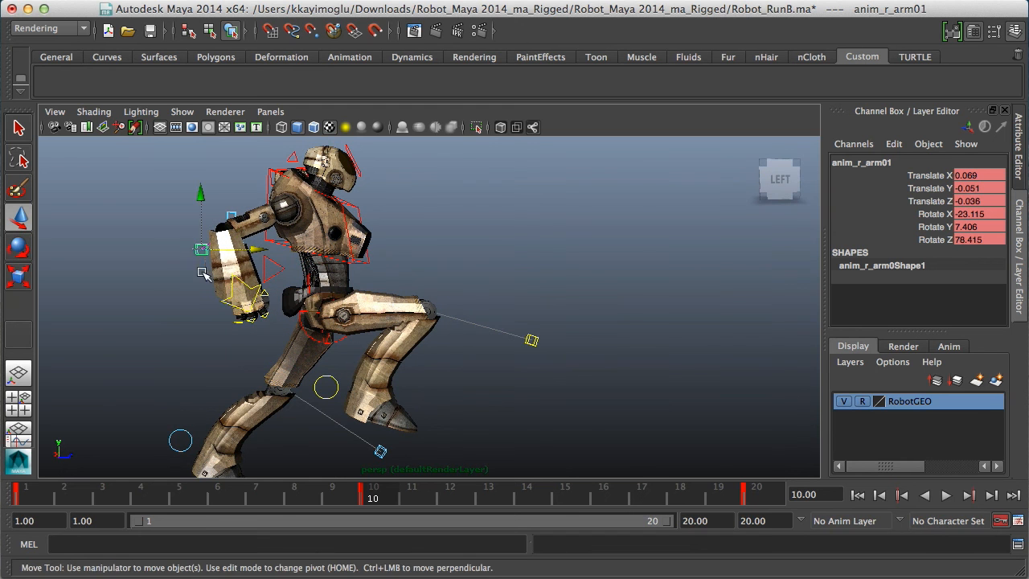
{"action": "left_click", "coordinate": [200, 251]}
{"action": "left_click_drag", "start_coordinate": [142, 195], "coordinate": [142, 171]}
{"action": "left_click_drag", "start_coordinate": [145, 181], "coordinate": [338, 255], "text": "alt"}
{"action": "left_click_drag", "start_coordinate": [386, 258], "coordinate": [372, 258]}
{"action": "scroll", "coordinate": [444, 254], "scroll_direction": "down", "scroll_amount": 3}
{"action": "left_click_drag", "start_coordinate": [504, 274], "coordinate": [318, 257], "text": "alt"}
{"action": "scroll", "coordinate": [424, 235], "scroll_direction": "up", "scroll_amount": 3}
{"action": "scroll", "coordinate": [407, 275], "scroll_direction": "down", "scroll_amount": 2}
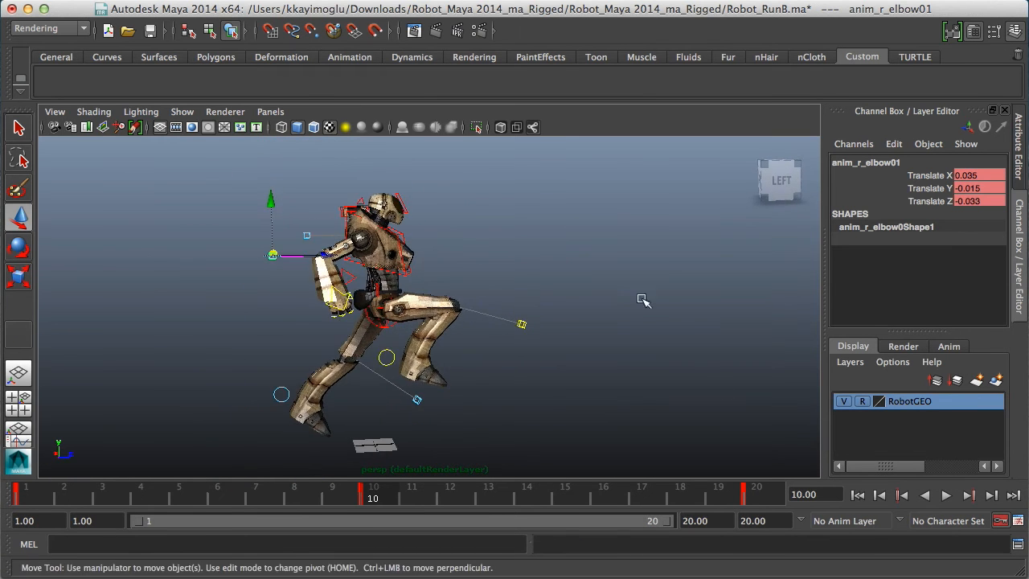
{"action": "left_click", "coordinate": [945, 495]}
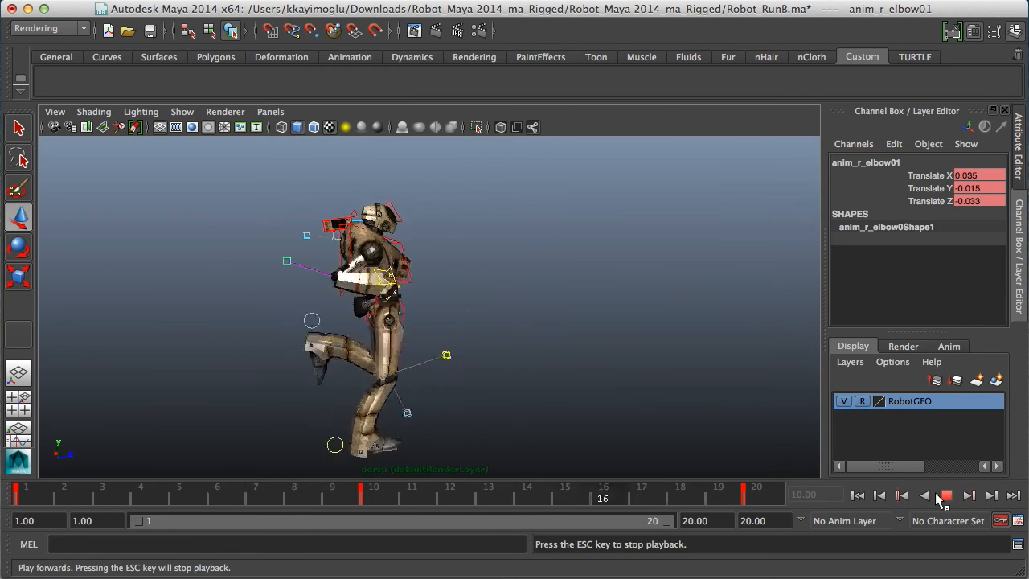
{"action": "left_click", "coordinate": [945, 495]}
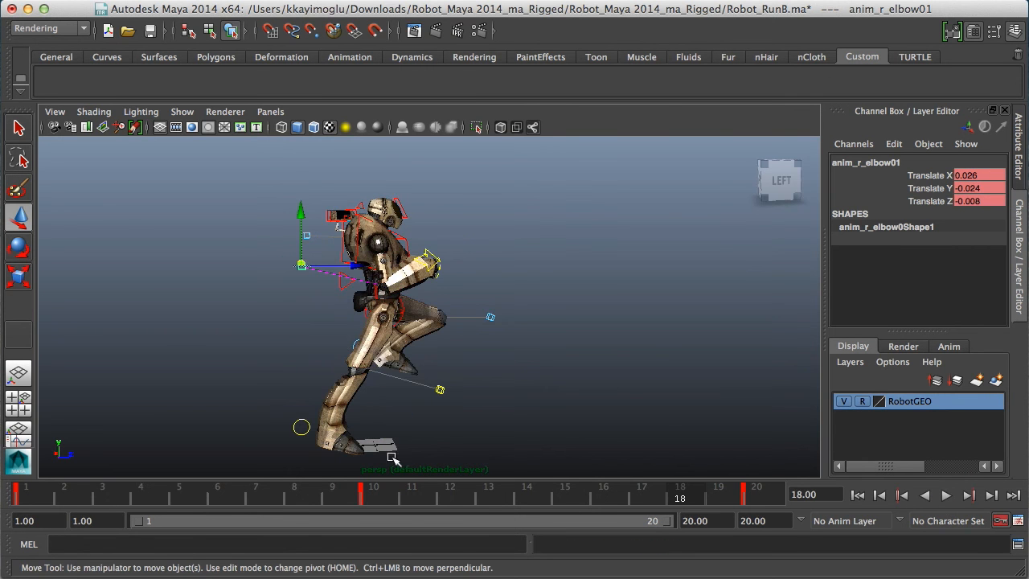
Lower the right arm control to about Translate Y -0.063 and Z 0.031 at frame 5, and to about Translate Y -0.064 at frame 15
{"action": "left_click", "coordinate": [189, 499]}
{"action": "left_click", "coordinate": [368, 326]}
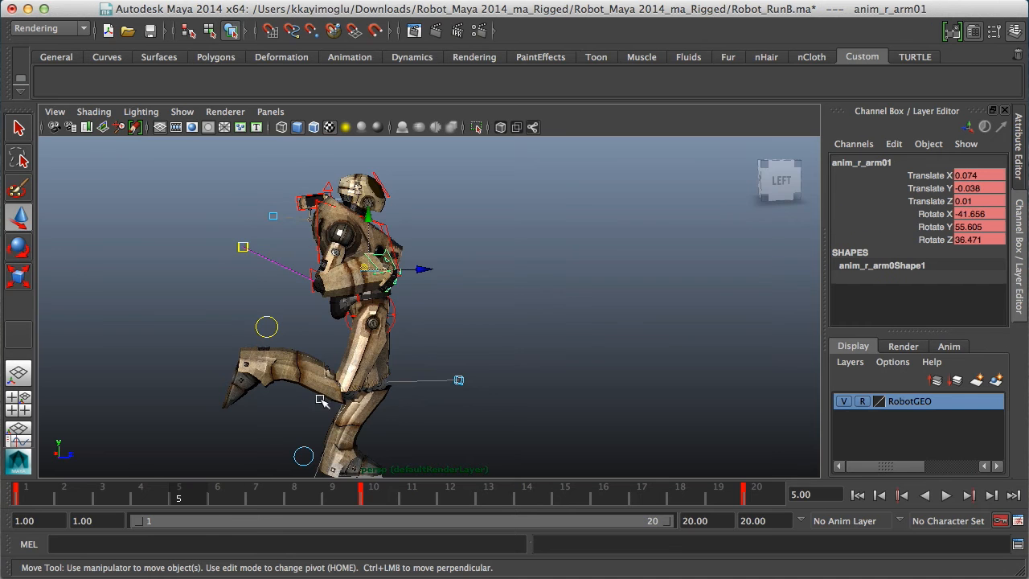
{"action": "mouse_move", "coordinate": [179, 493]}
{"action": "left_mouse_down"}
{"action": "mouse_move", "coordinate": [26, 498]}
{"action": "mouse_move", "coordinate": [180, 500]}
{"action": "left_mouse_up"}
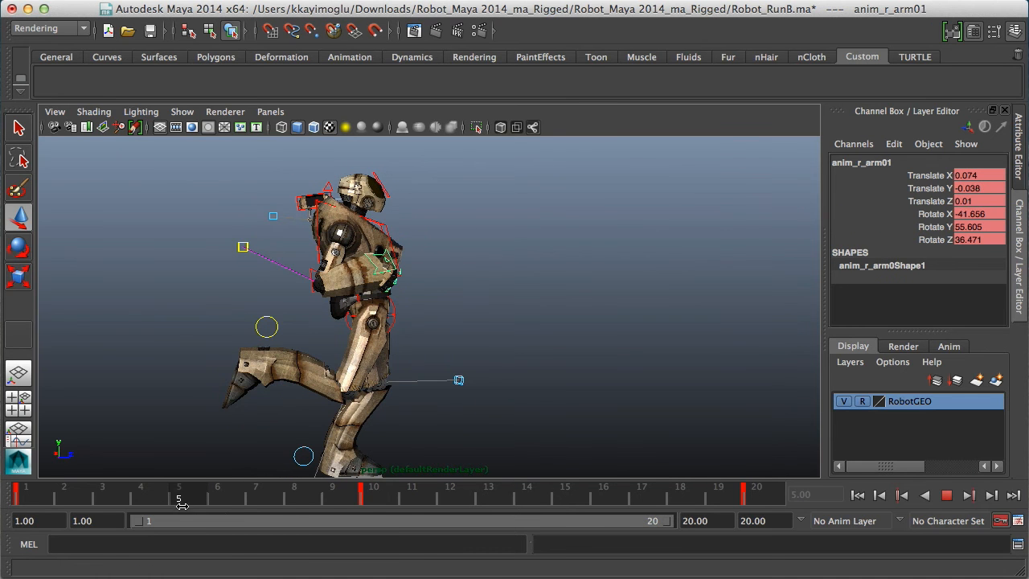
{"action": "right_click_drag", "start_coordinate": [452, 302], "coordinate": [463, 304], "text": "alt"}
{"action": "left_click_drag", "start_coordinate": [363, 265], "coordinate": [370, 237]}
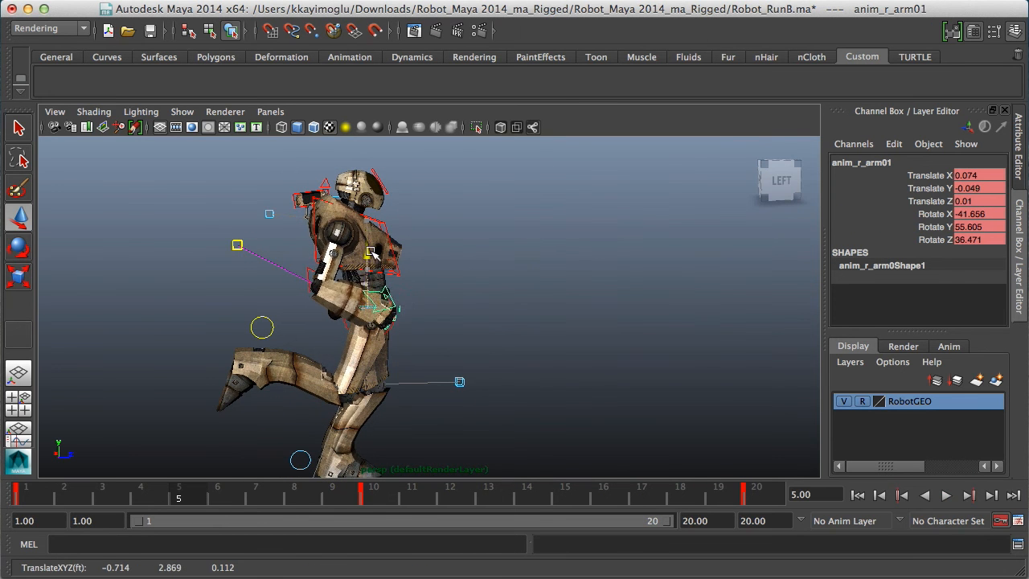
{"action": "left_click_drag", "start_coordinate": [410, 306], "coordinate": [439, 306]}
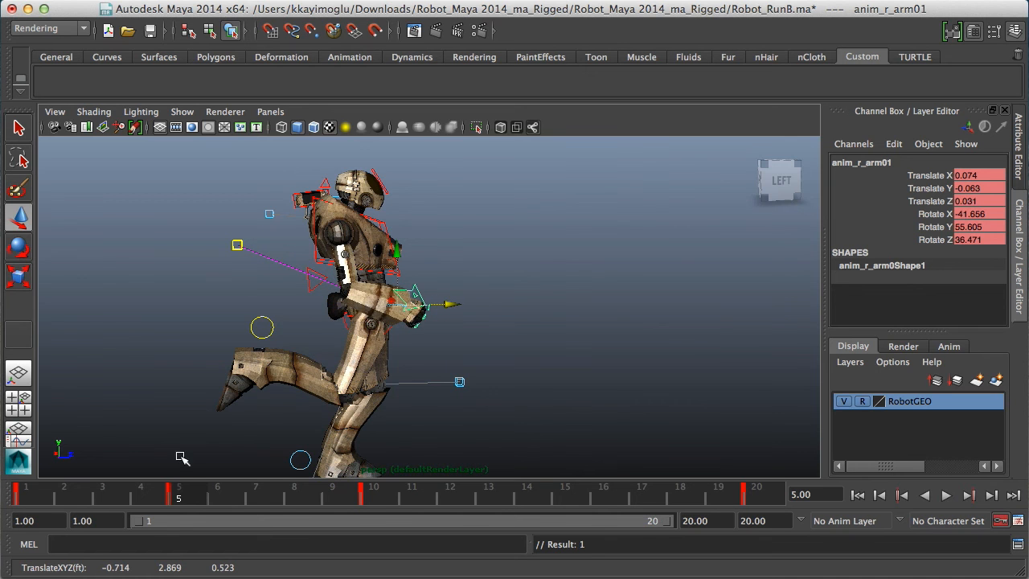
{"action": "key", "text": "alt+v"}
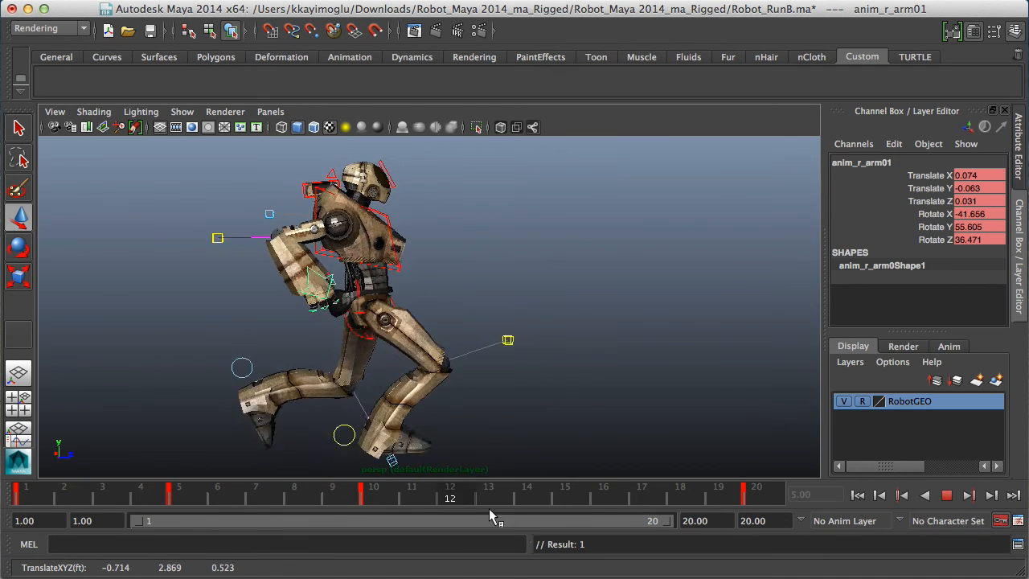
{"action": "left_click", "coordinate": [567, 494]}
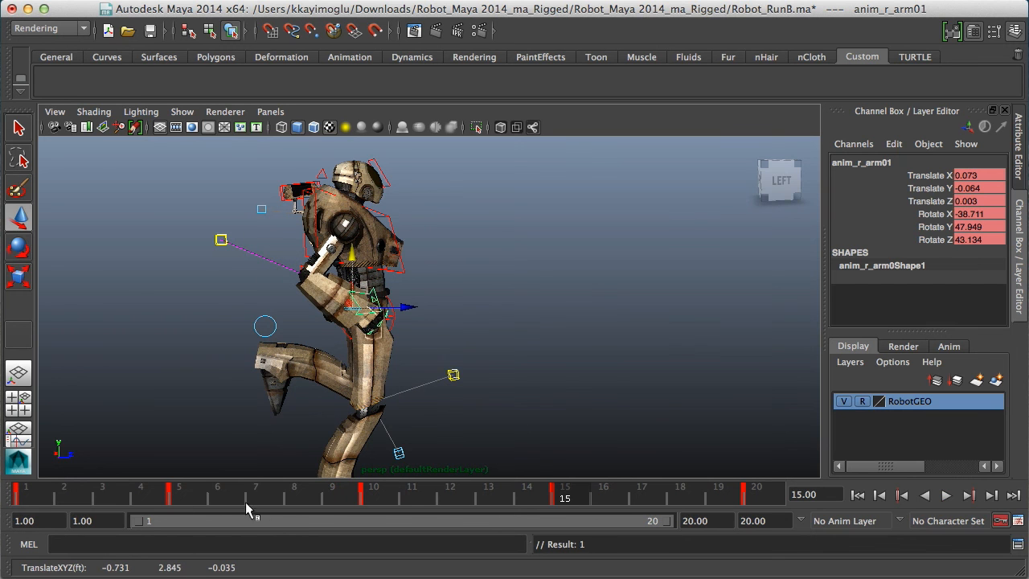
Select the right arm control's keys across frames 1 to 20 and apply a key-editing option to all of them
{"action": "double_click", "coordinate": [48, 499]}
{"action": "right_click", "coordinate": [51, 499]}
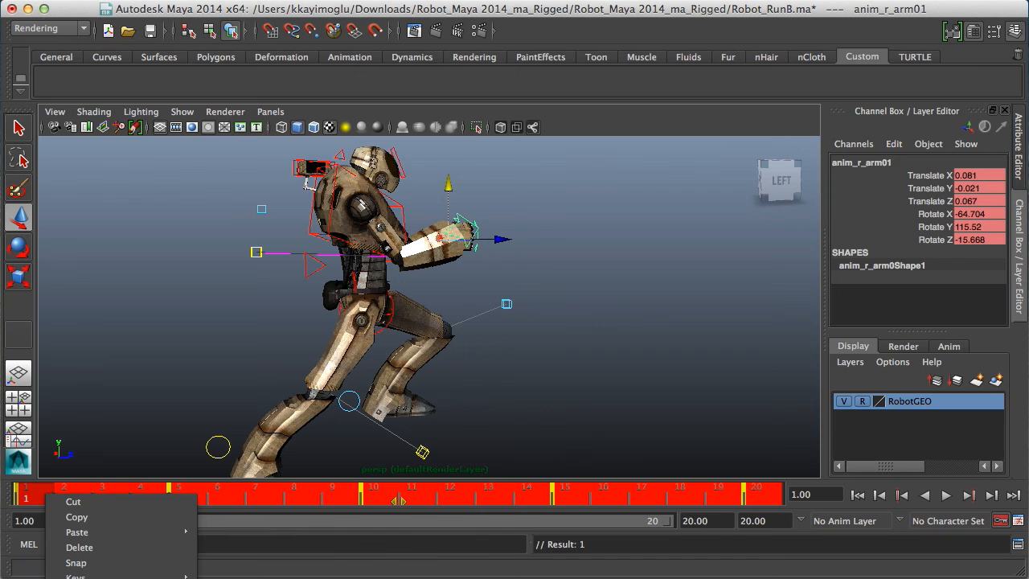
{"action": "left_click", "coordinate": [225, 577]}
Play back the run cycle from the side and front to review the right arm's swing
{"action": "key", "text": "alt+v"}
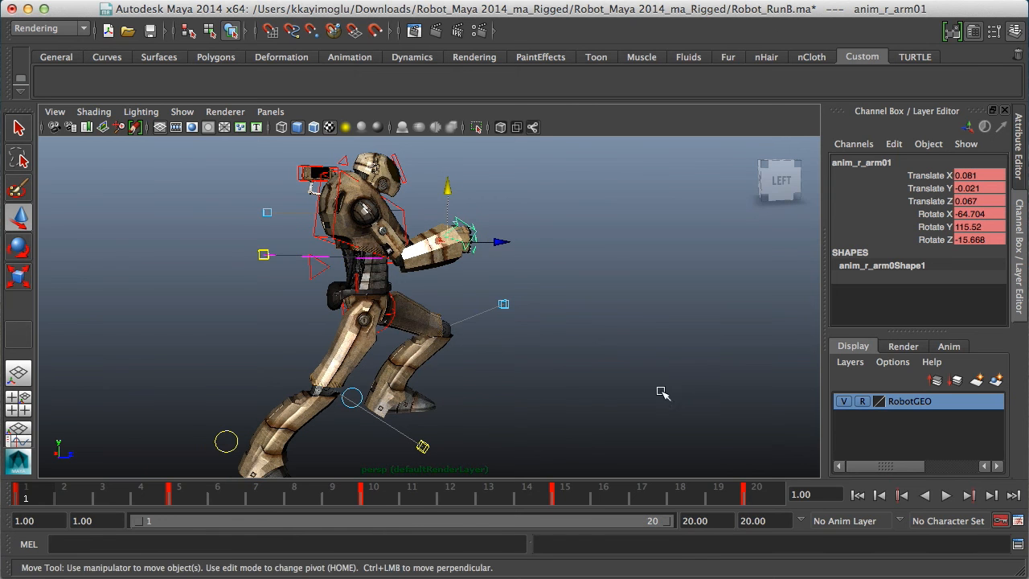
{"action": "left_click", "coordinate": [934, 497]}
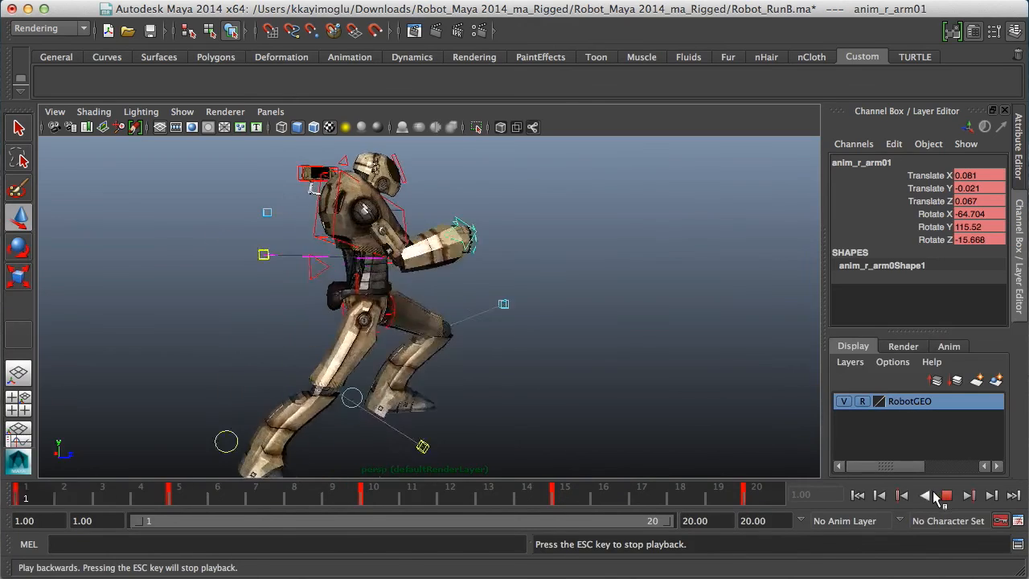
{"action": "key", "text": "Escape"}
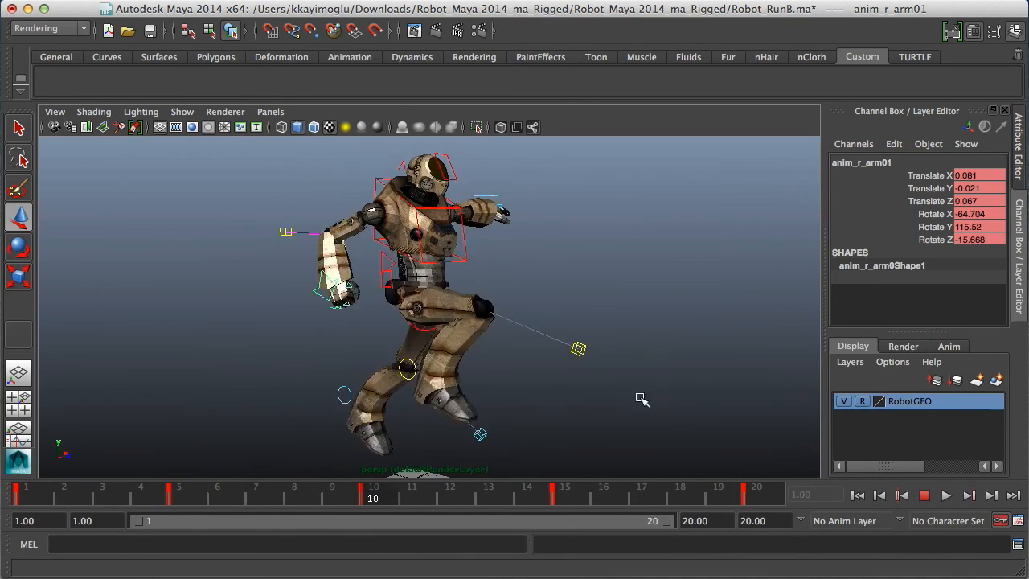
{"action": "left_click", "coordinate": [926, 498]}
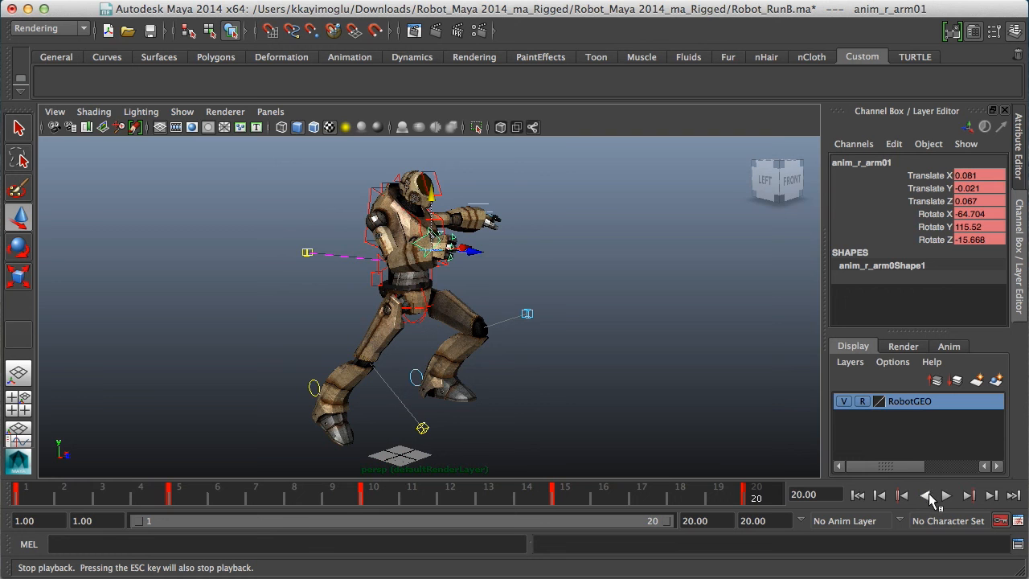